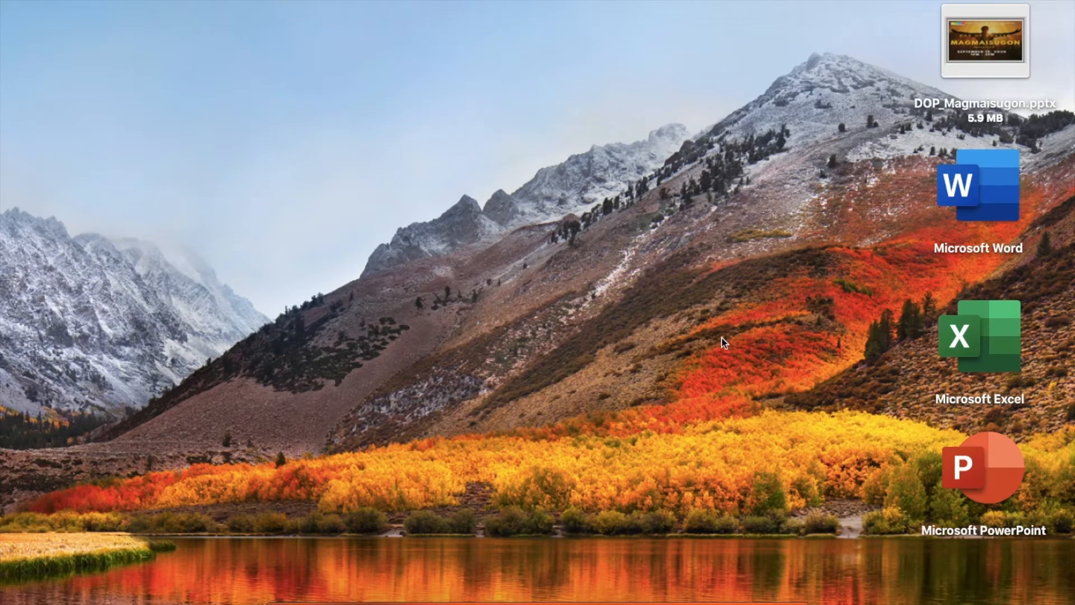
Switch to the Excel product inventory sheet and examine each column from Produkto through Tunay na Kinita.
key("ctrl+Right")
key("ctrl+Right")
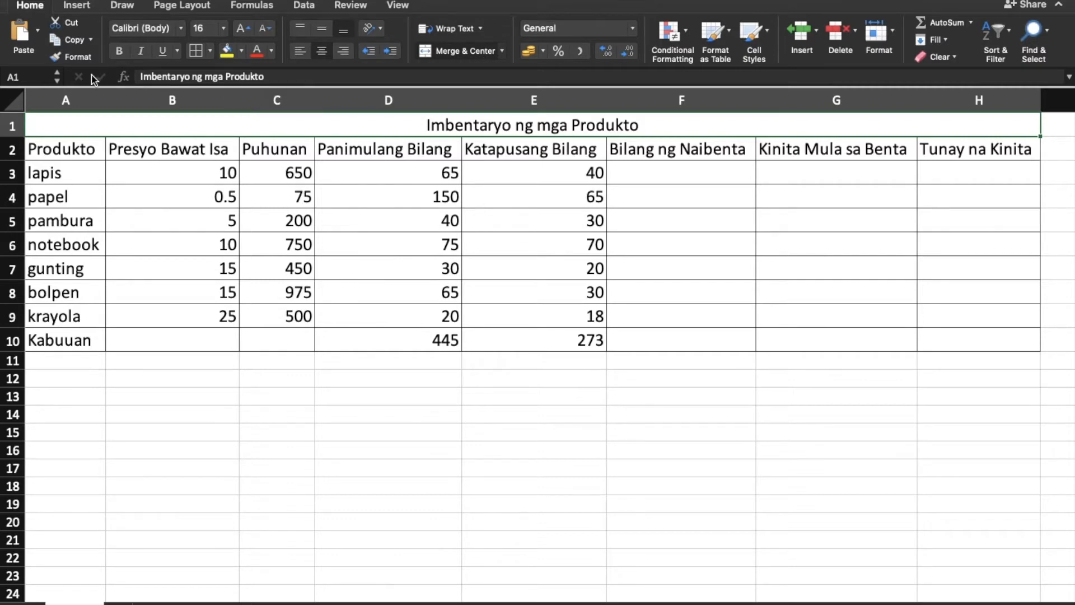
left_click(70, 99)
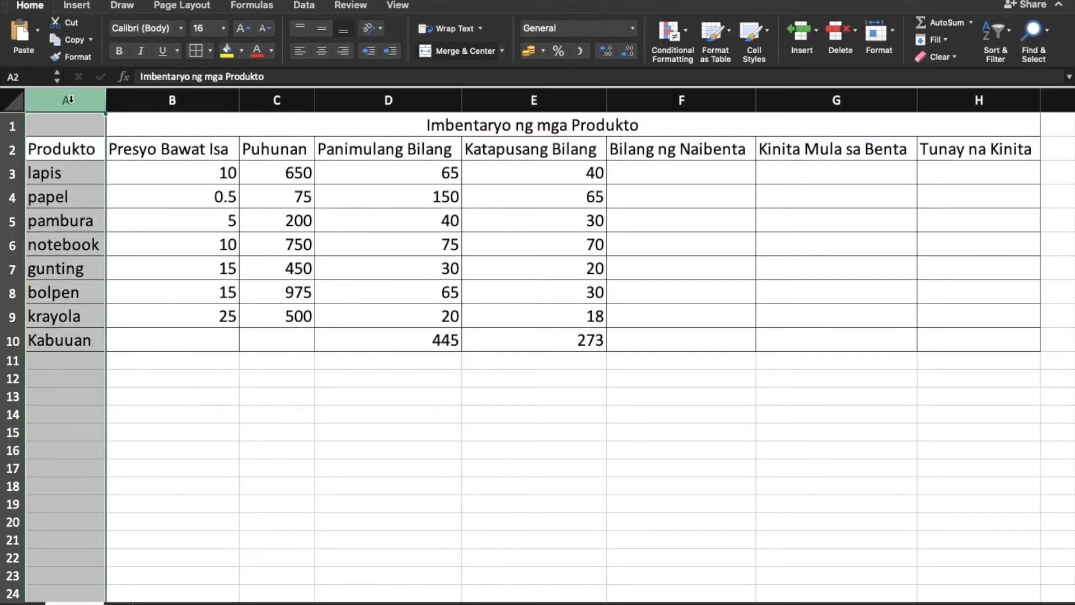
left_click(130, 103)
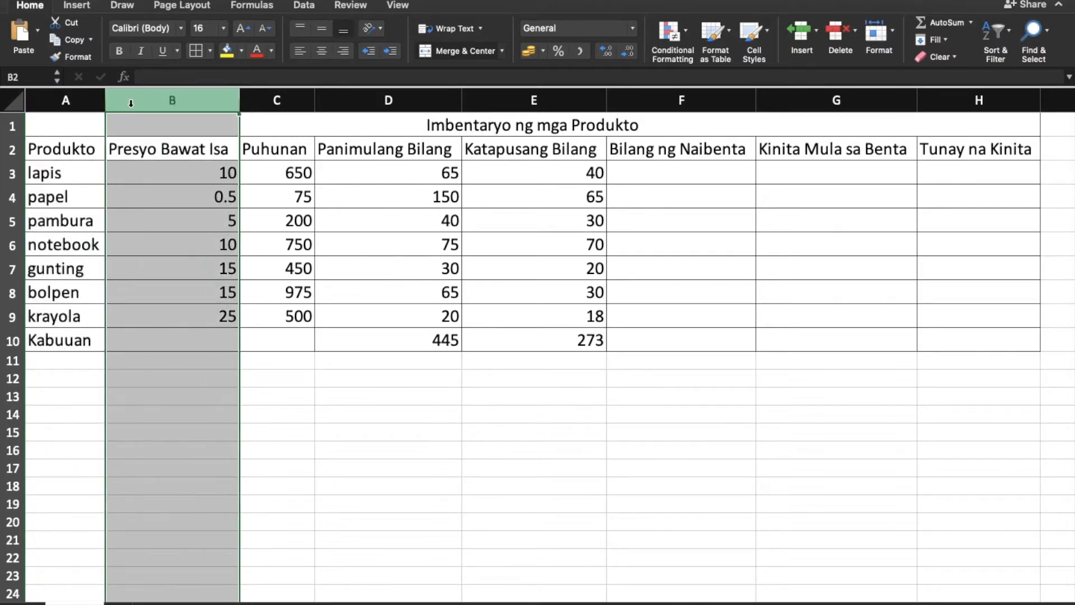
left_click(266, 96)
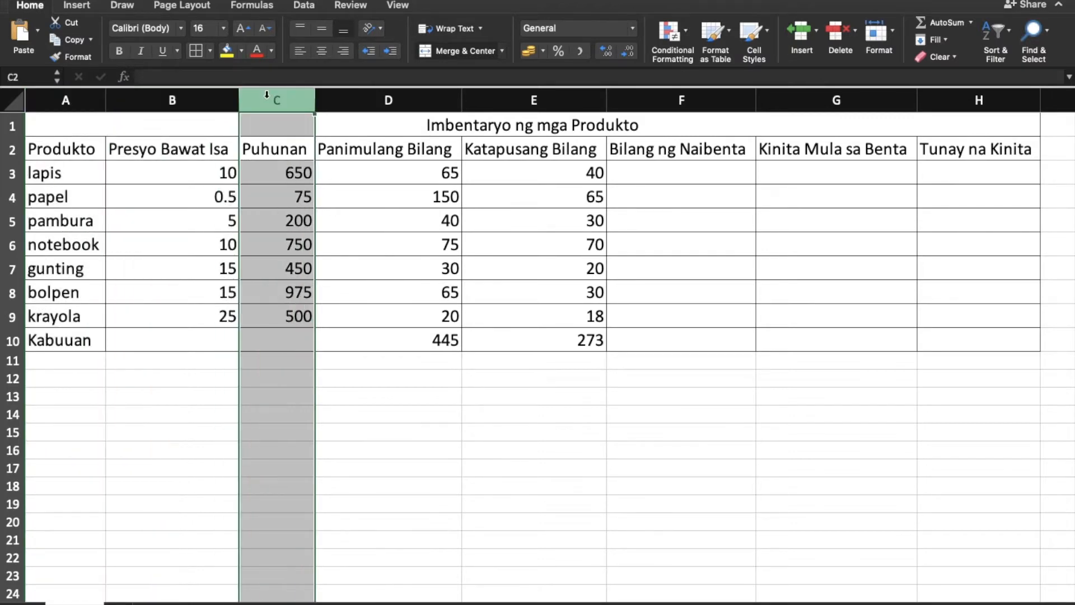
left_click(367, 101)
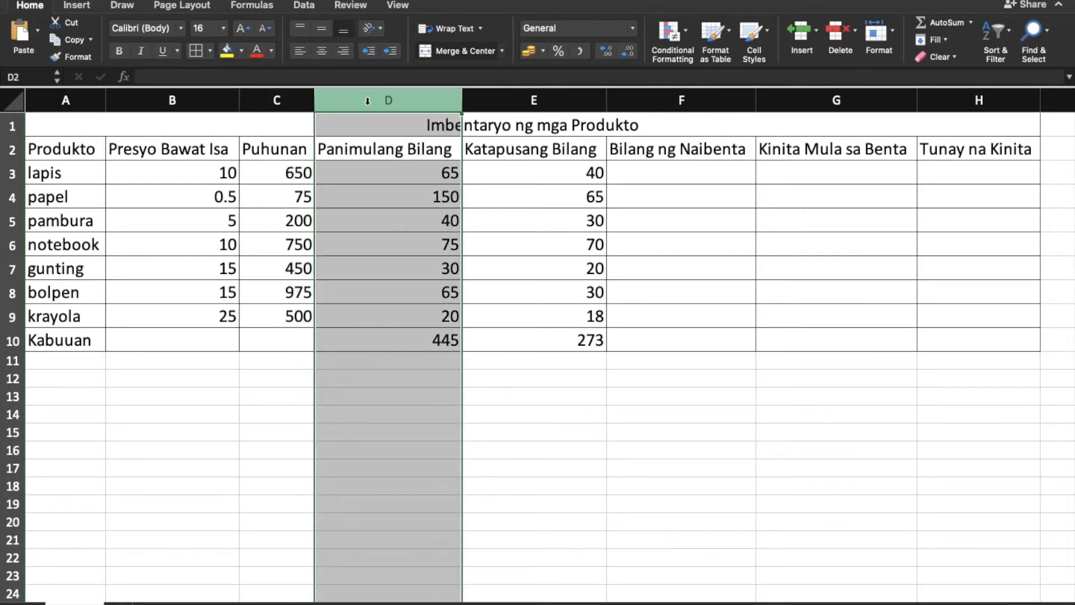
left_click(495, 95)
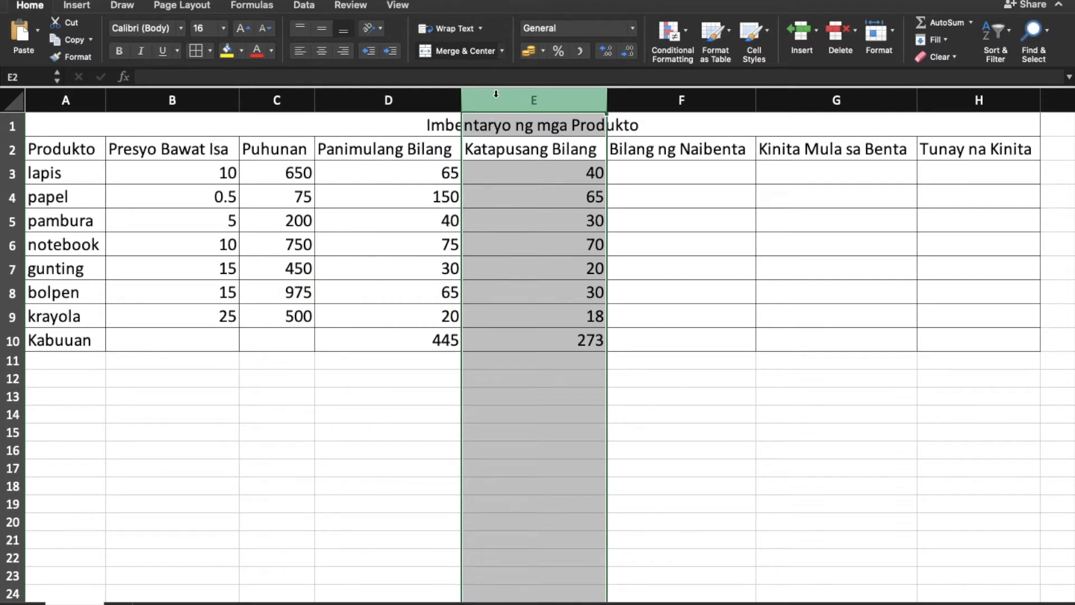
left_click(695, 104)
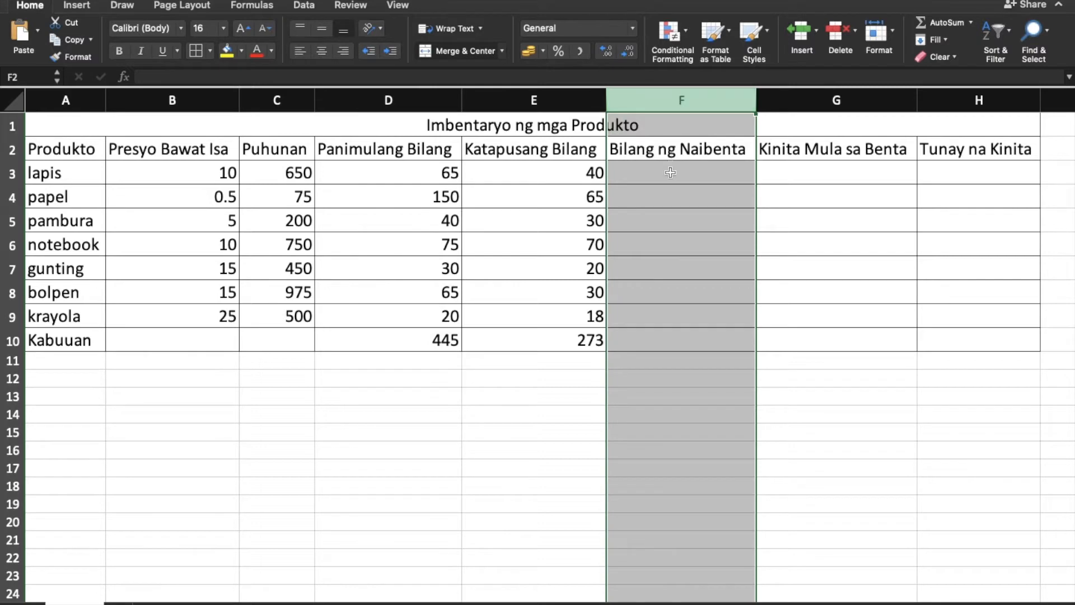
left_click(855, 103)
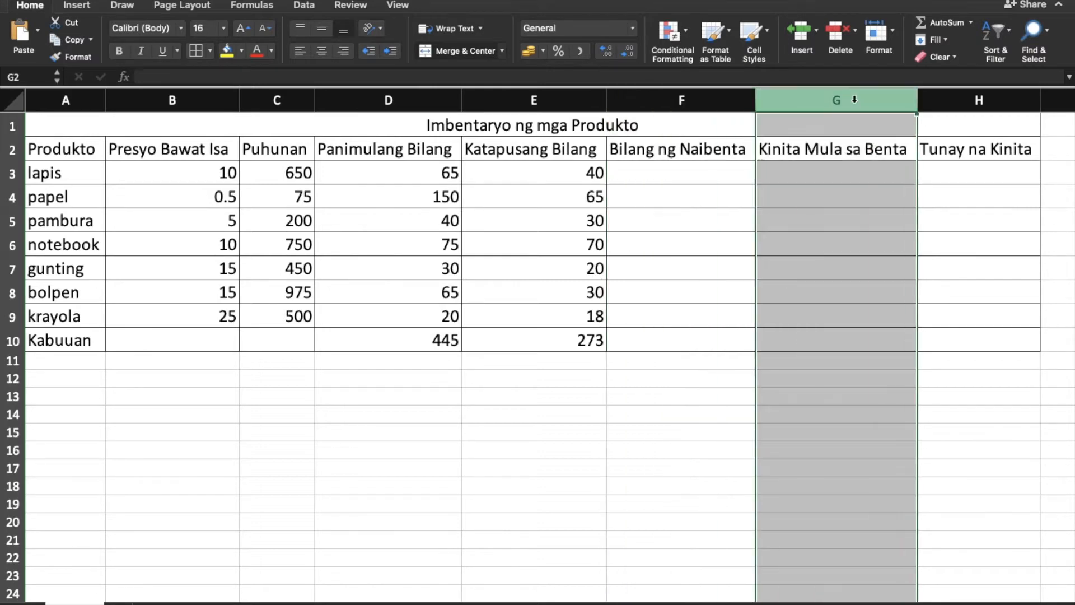
left_click(951, 99)
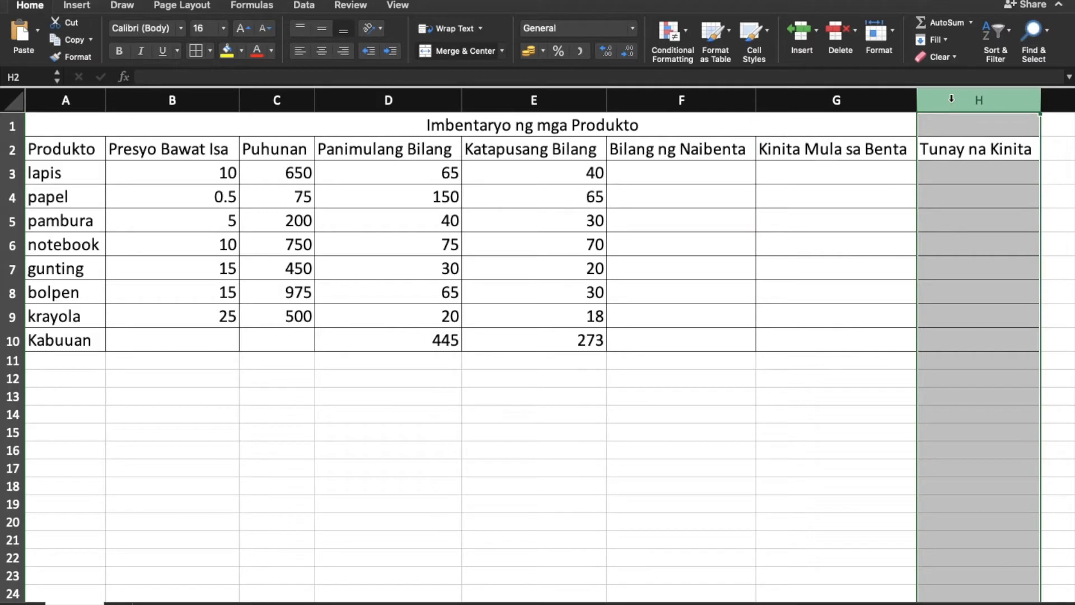
left_click(678, 360)
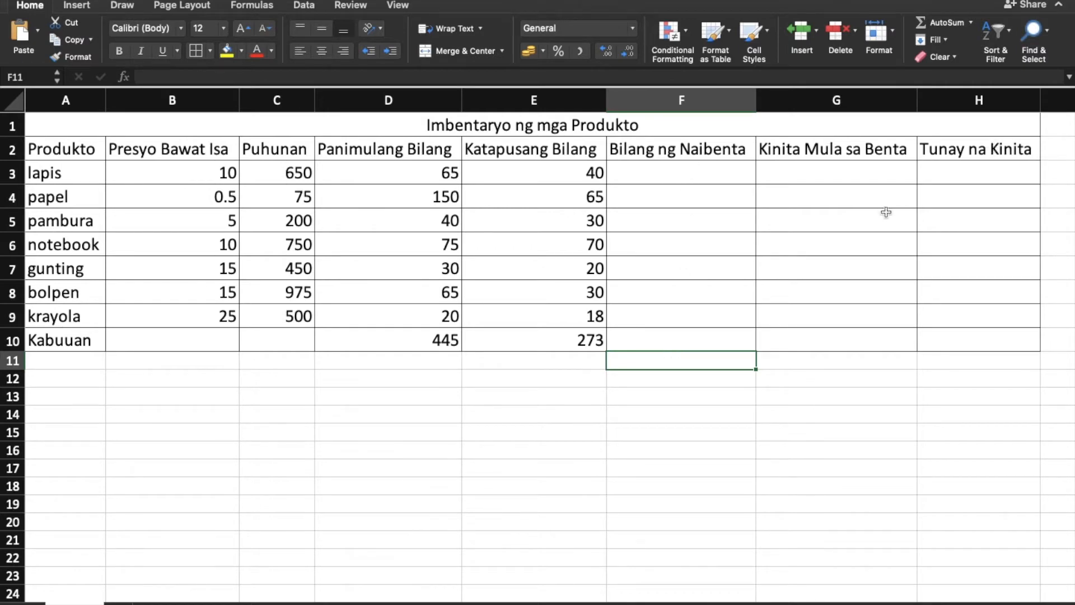
left_click(537, 431)
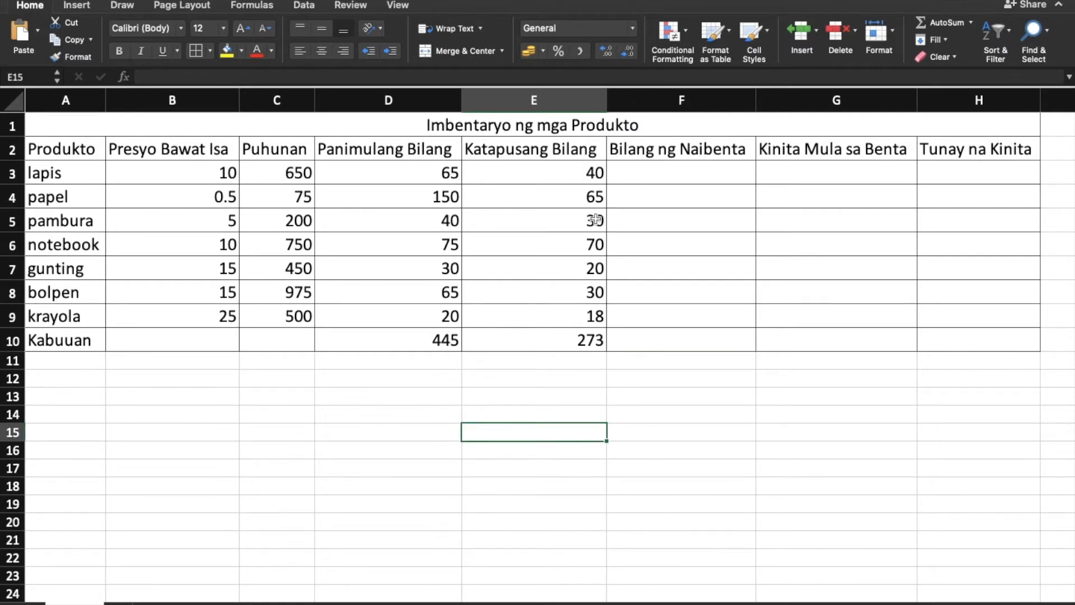
Enter the formula =D3-E3 in F3 to calculate the Bilang ng Naibenta for lapis.
left_click(638, 180)
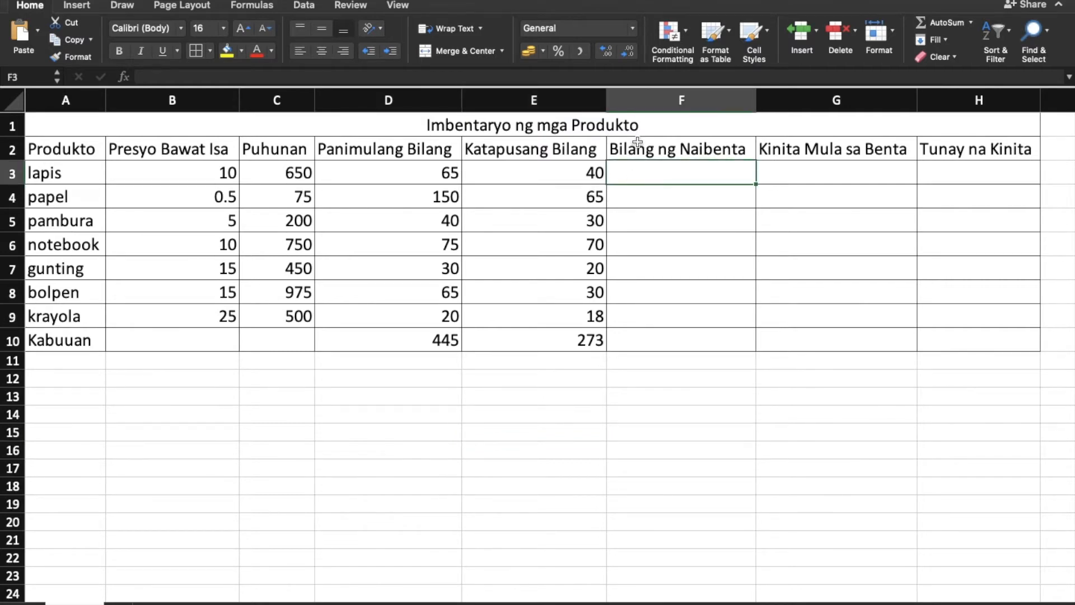
left_click(13, 177)
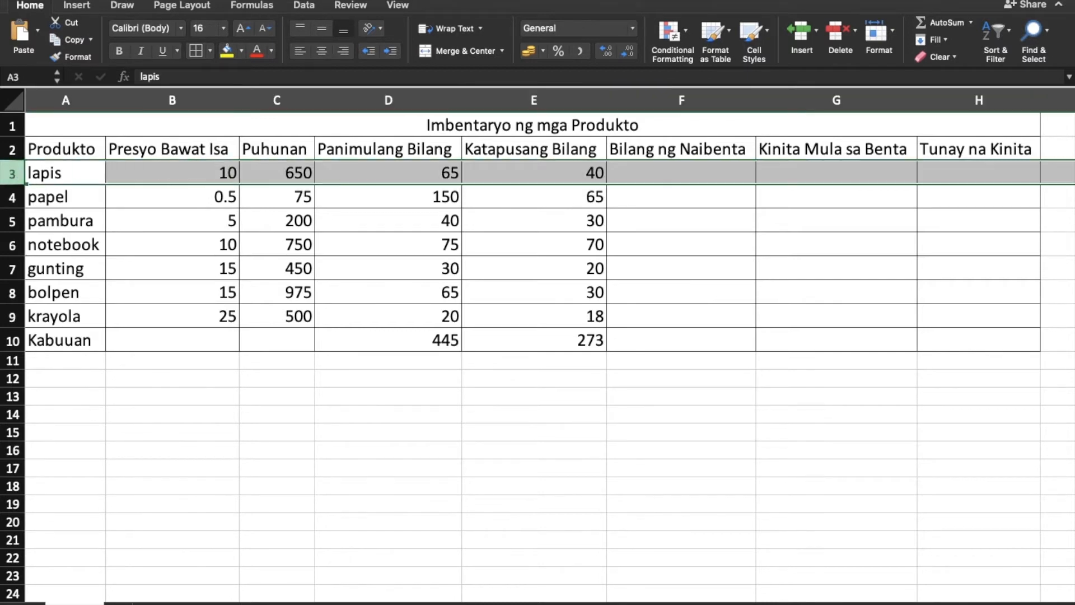
left_click(680, 174)
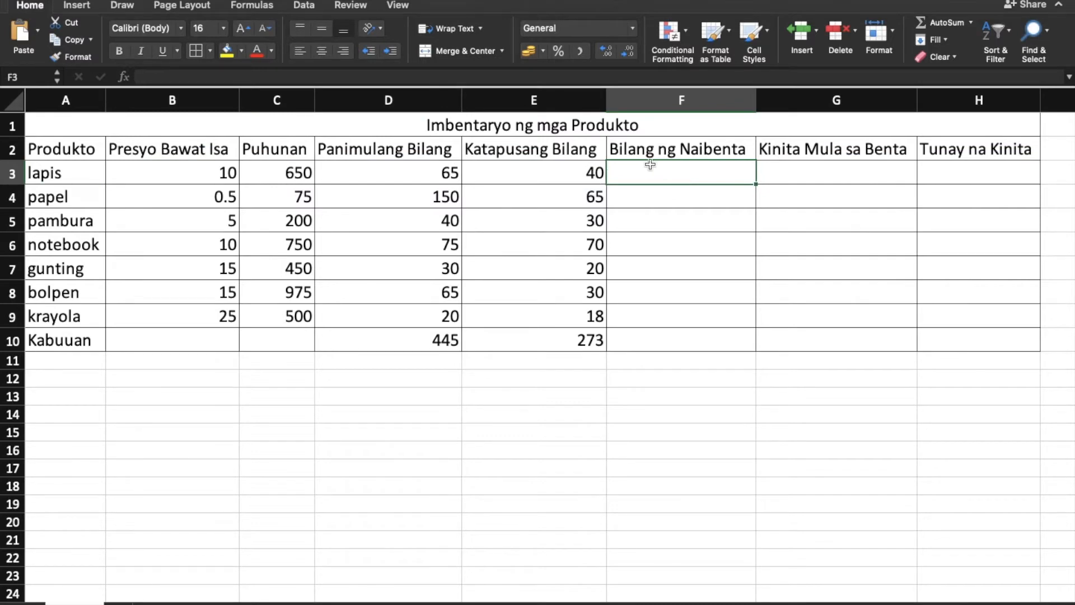
type("=")
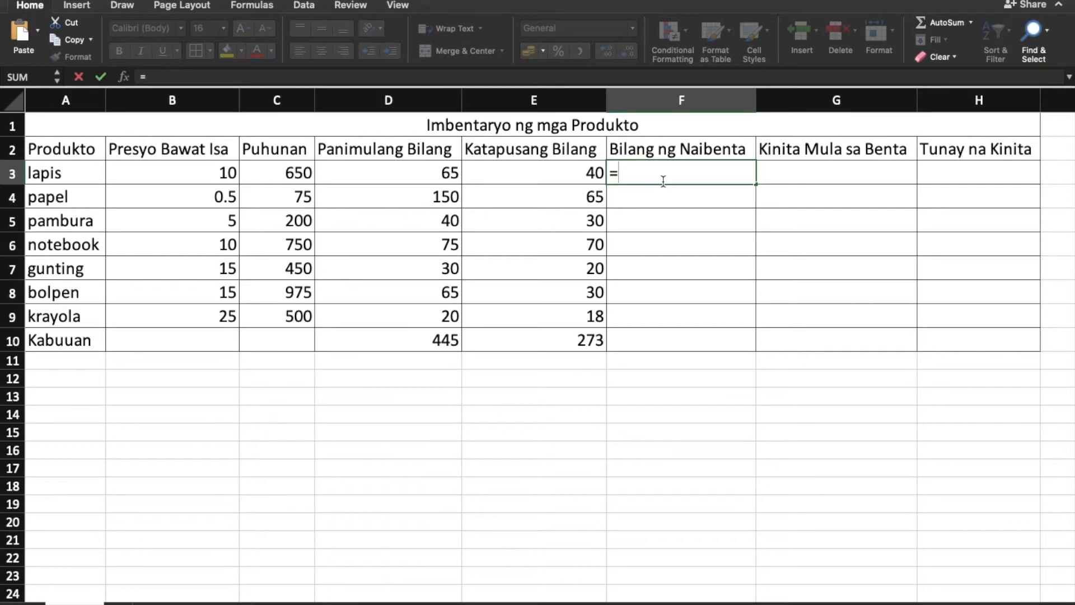
left_click(420, 175)
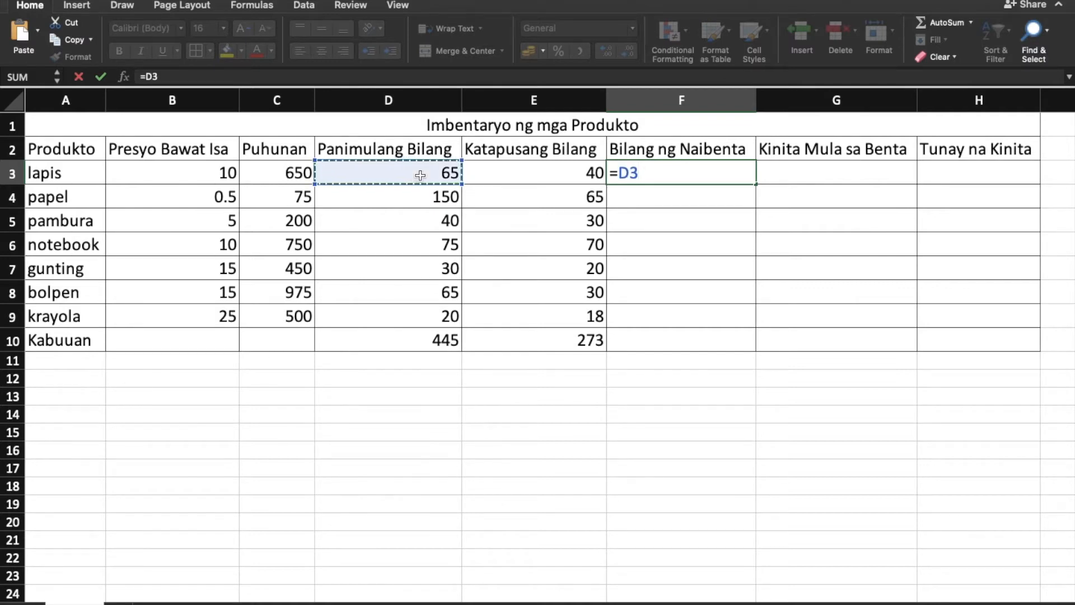
type("-")
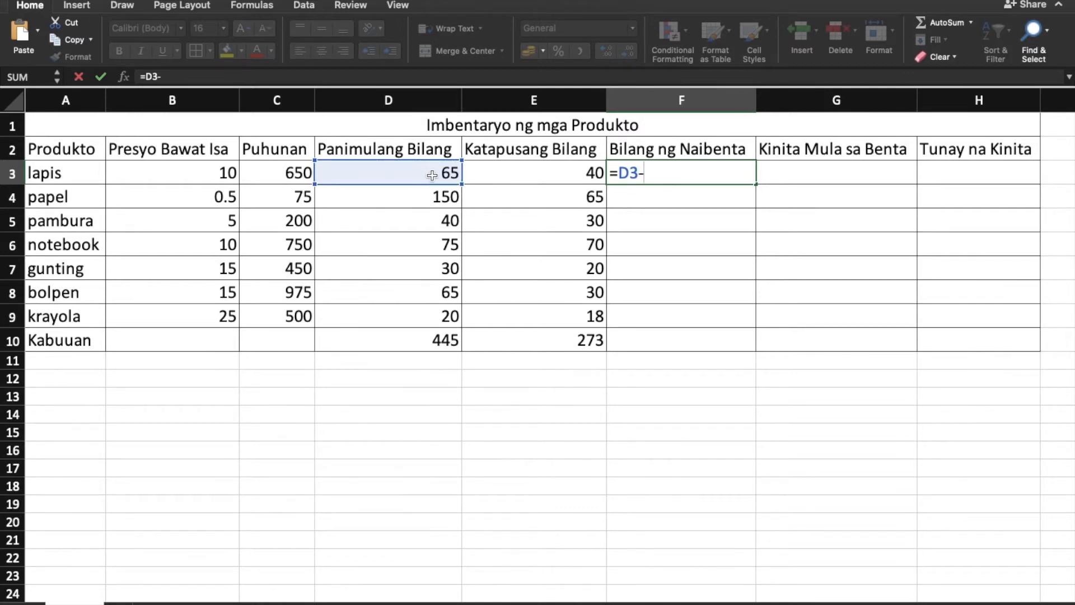
left_click(504, 175)
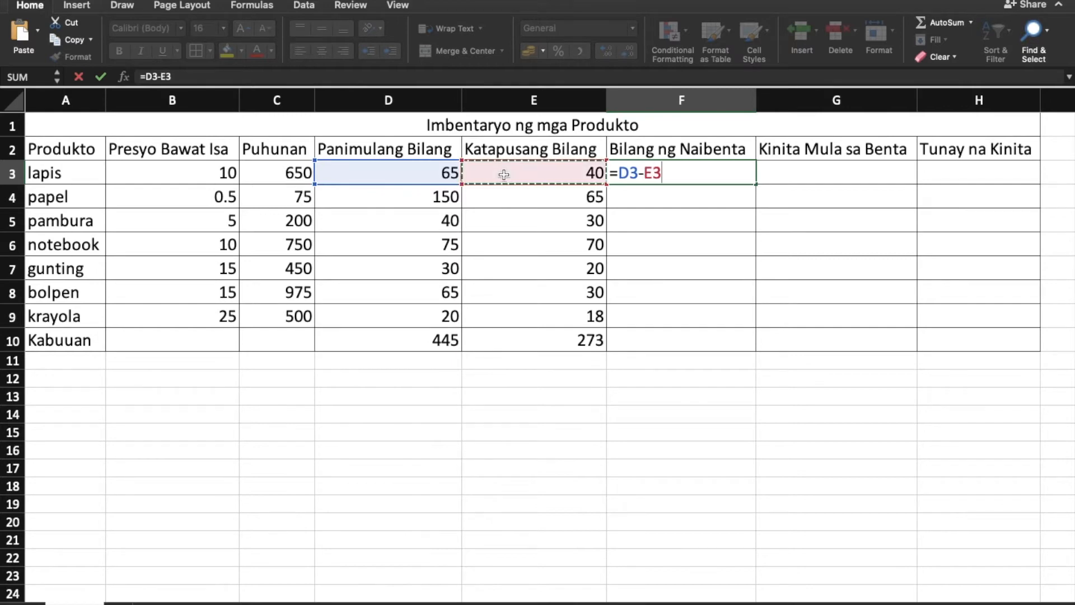
key("Return")
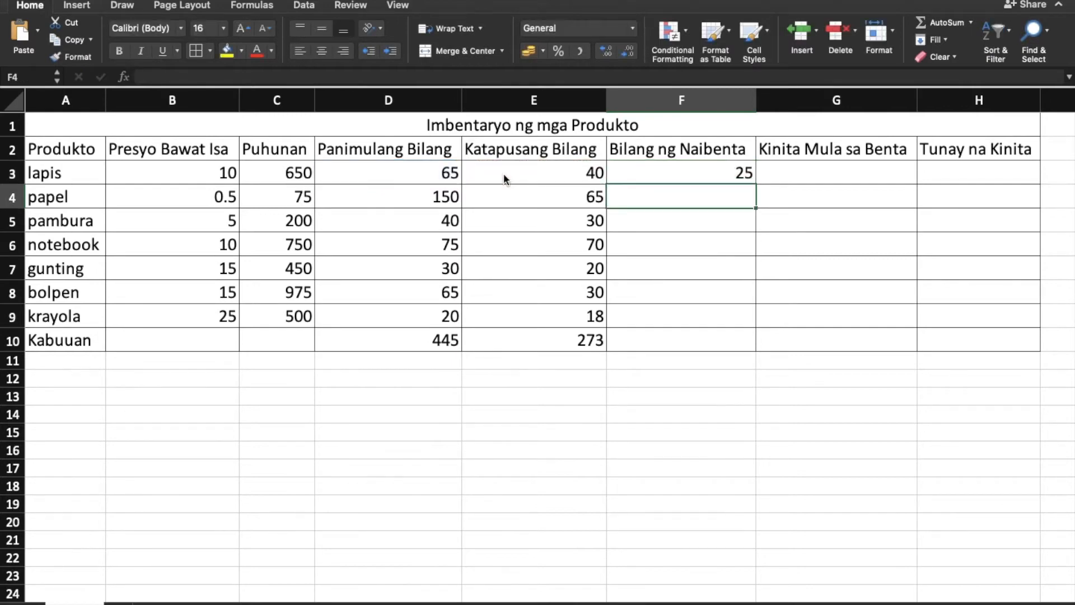
Fill the F3 subtraction formula down through F9 for the remaining products.
key("Up")
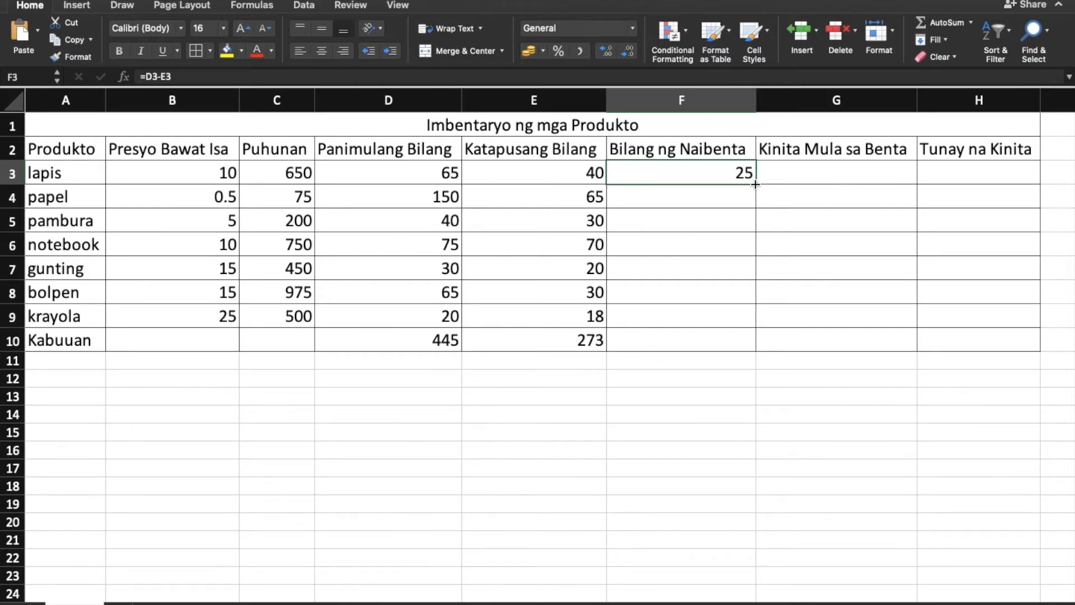
left_click_drag(755, 185, 753, 315)
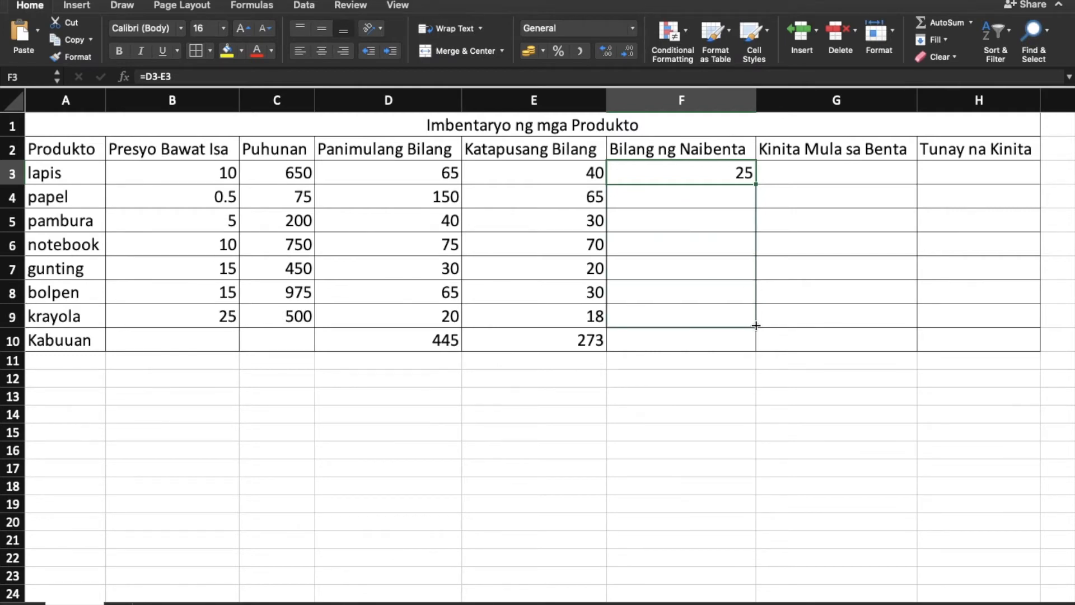
left_click_drag(756, 325, 756, 325)
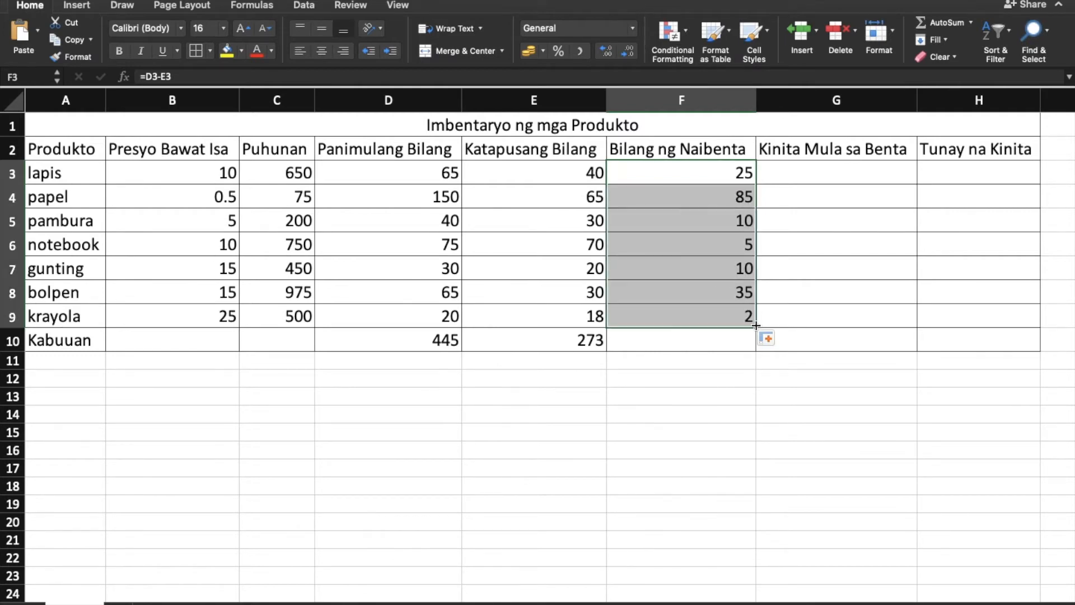
left_click(740, 392)
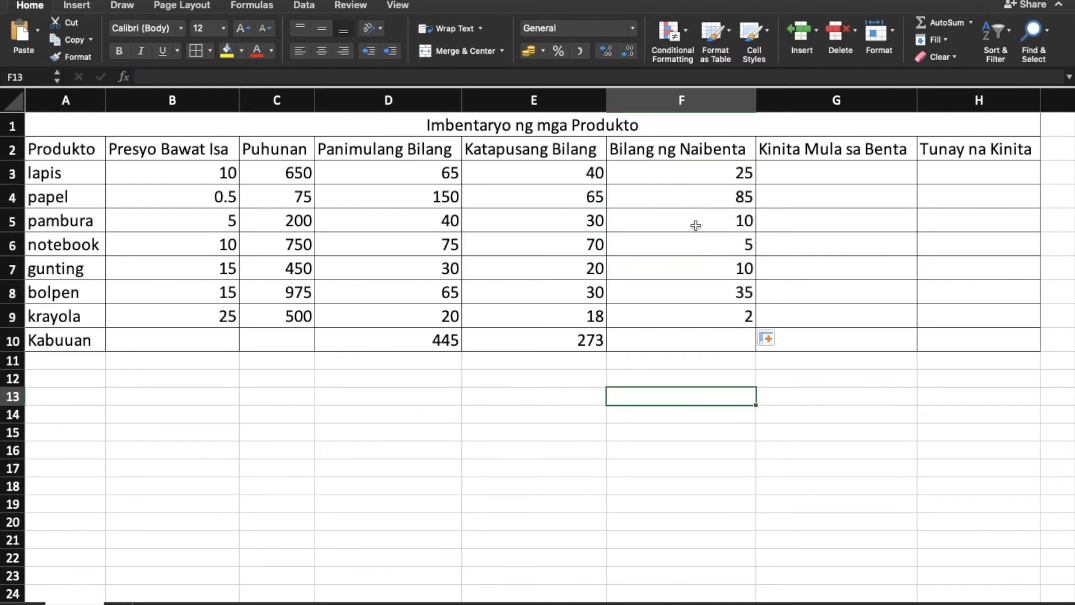
Check the copied formula in each Bilang ng Naibenta cell from F3 to F9.
left_click(672, 206)
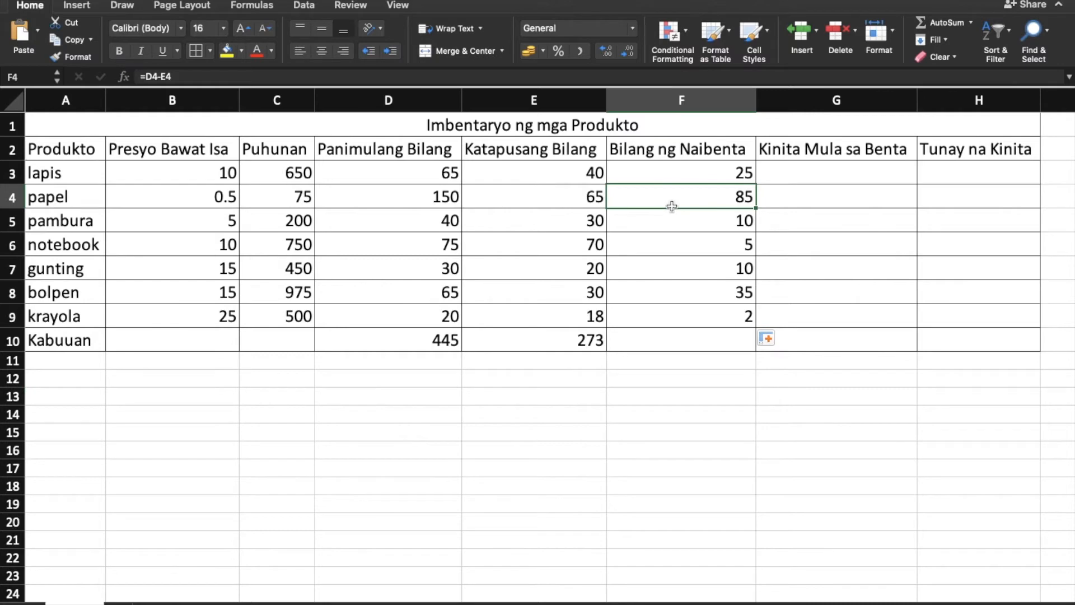
key("Down")
key("Down")
key("Down")
key("Down")
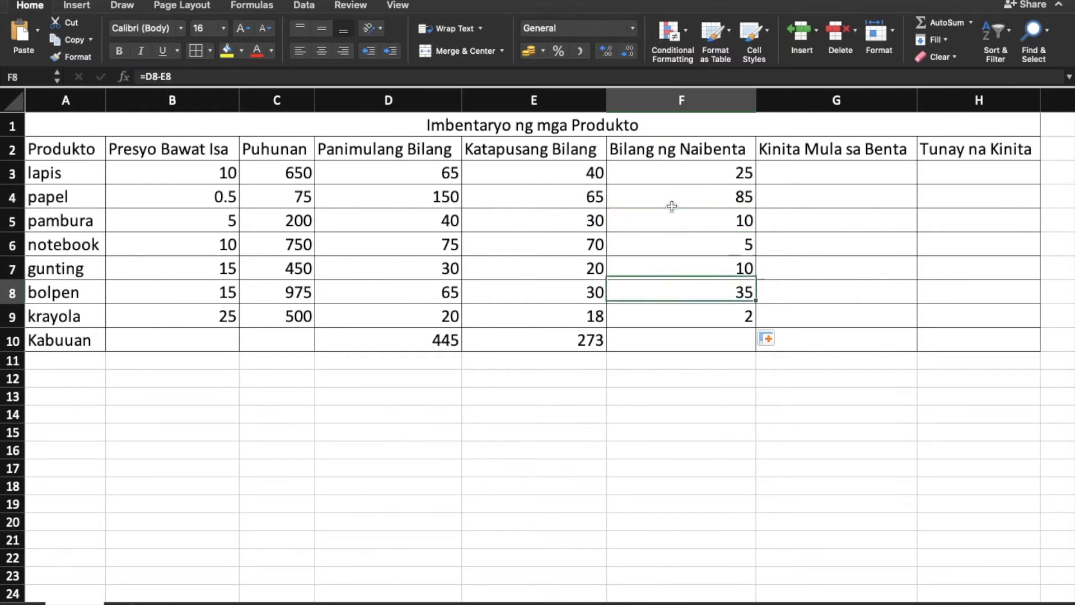
key("Down")
key("Up")
key("Up")
key("Up")
key("Up")
key("Up")
key("Up")
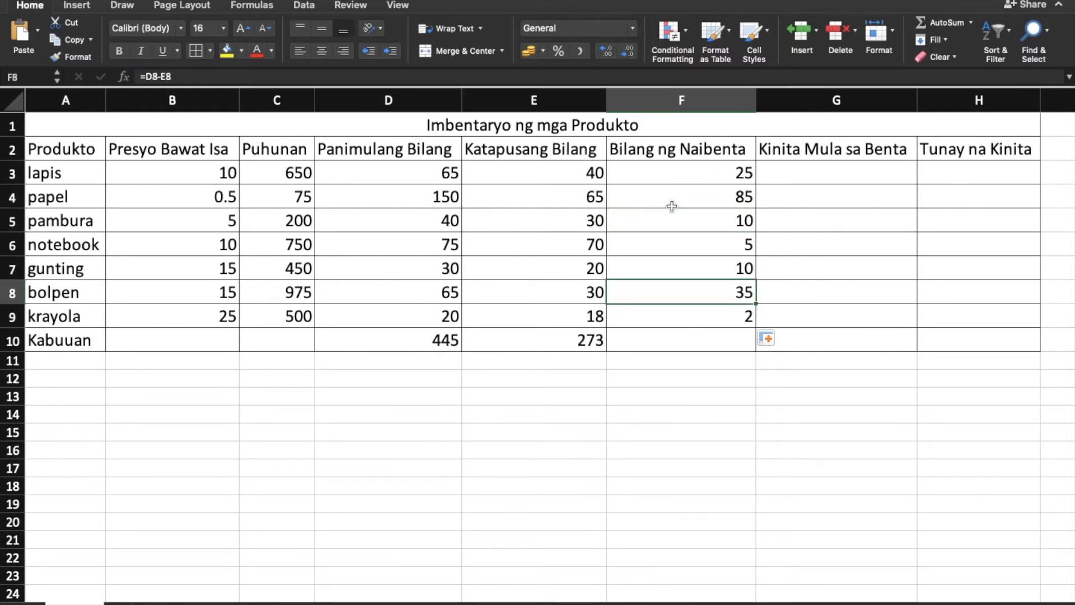
key("Down")
key("Down")
key("Down")
key("Down")
key("Down")
key("Down")
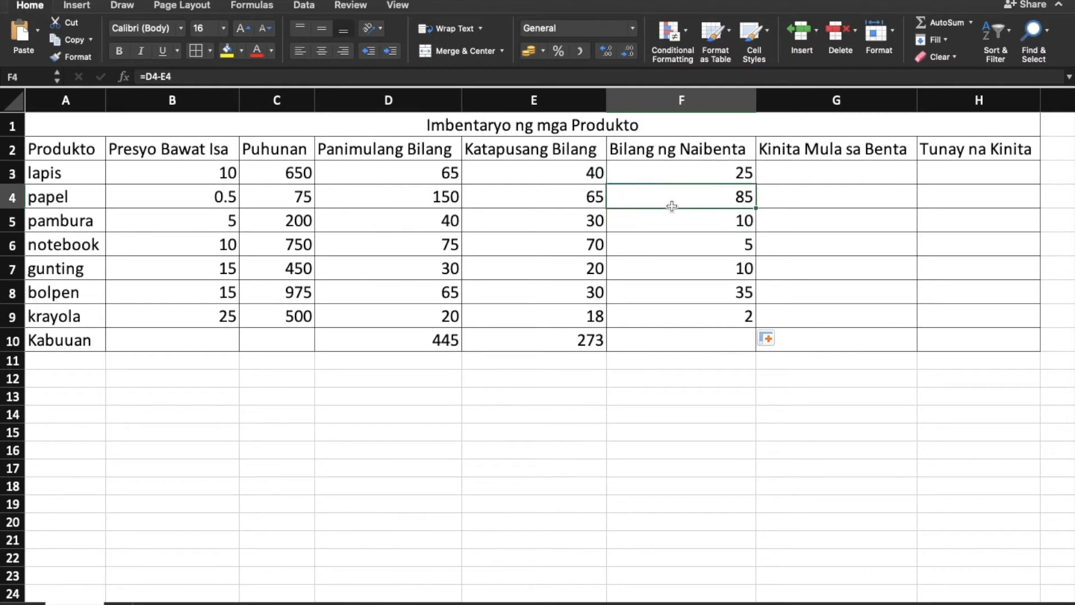
key("Down")
key("Up")
key("Up")
key("Up")
key("Up")
key("Up")
key("Up")
key("Up")
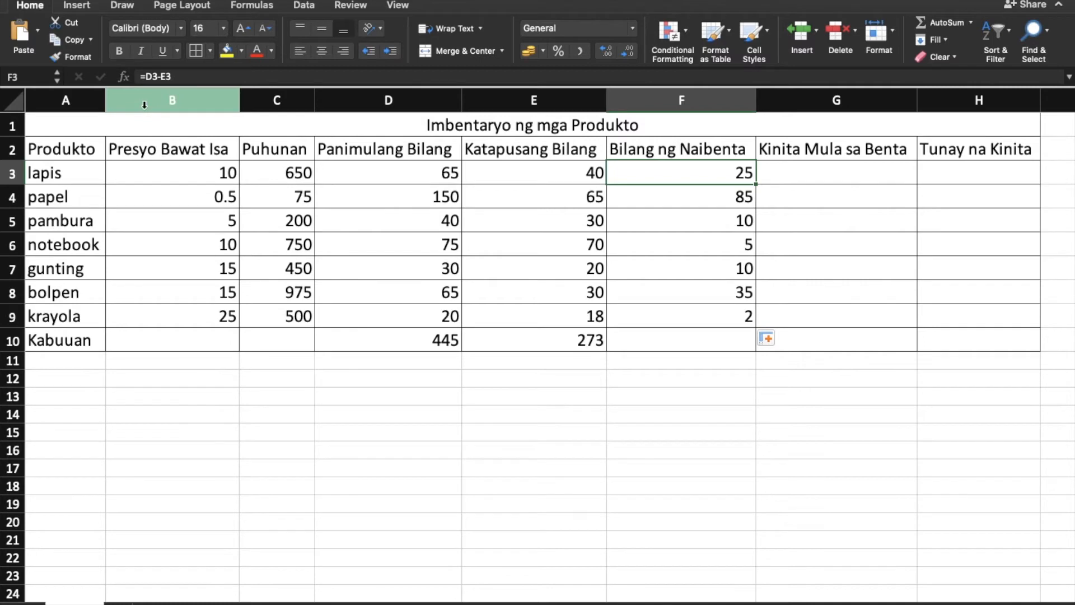
left_click(678, 202)
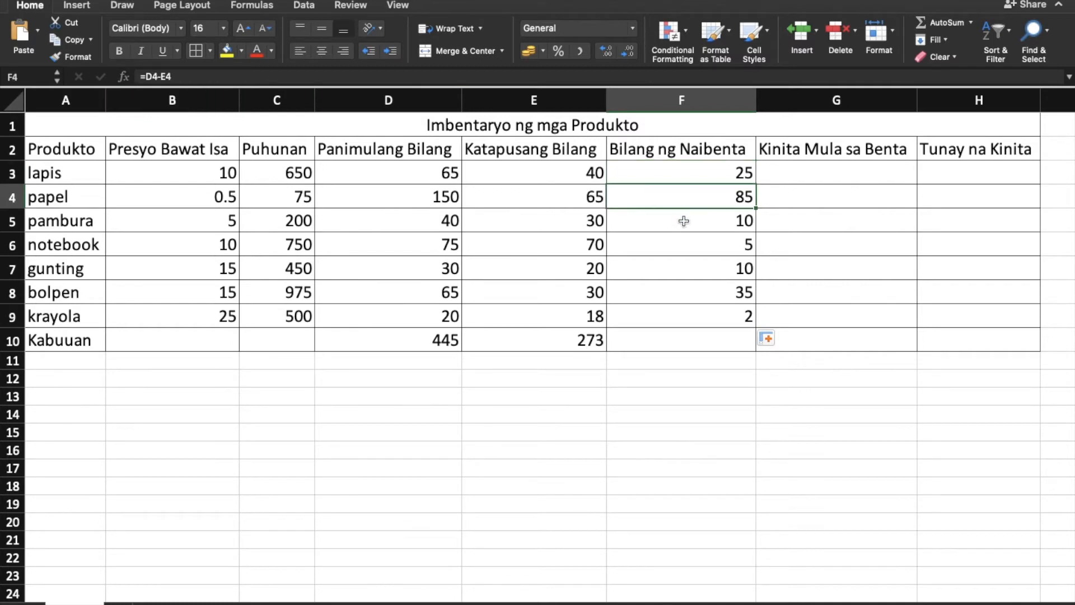
left_click(684, 221)
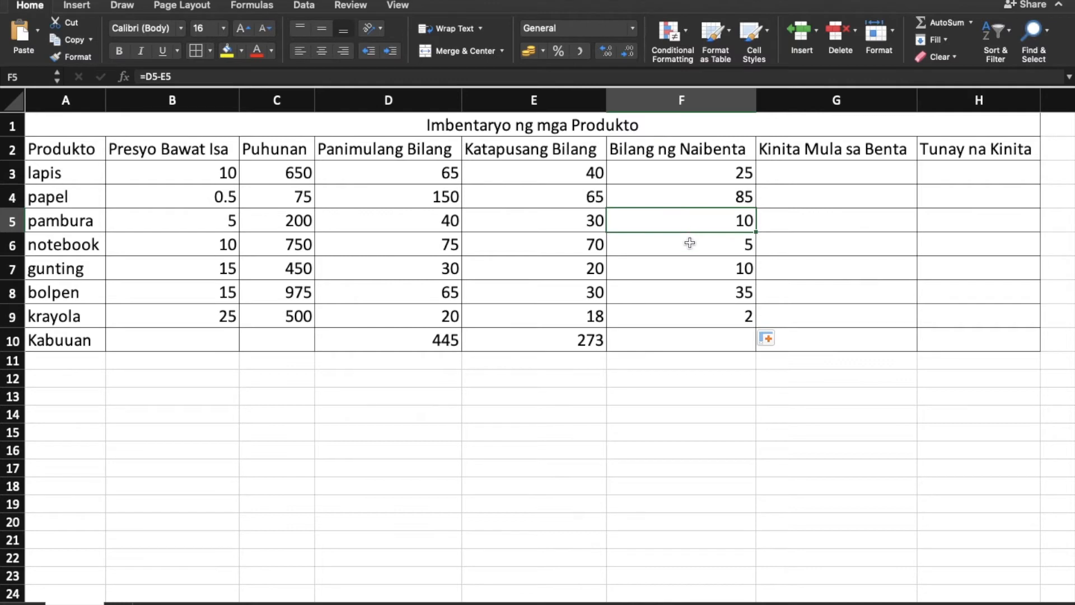
left_click(690, 242)
left_click(698, 268)
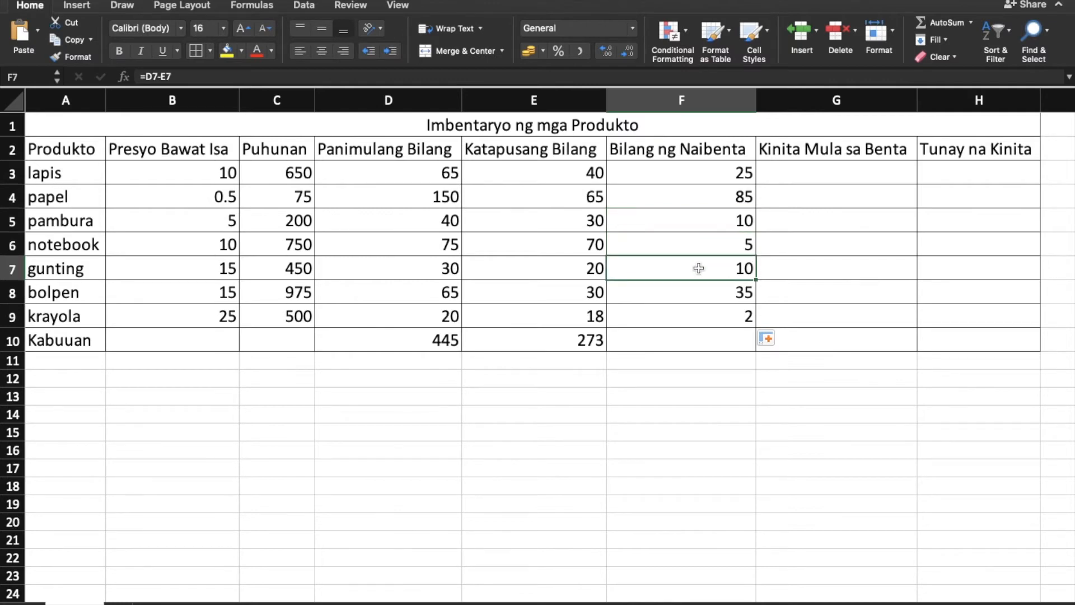
left_click(695, 285)
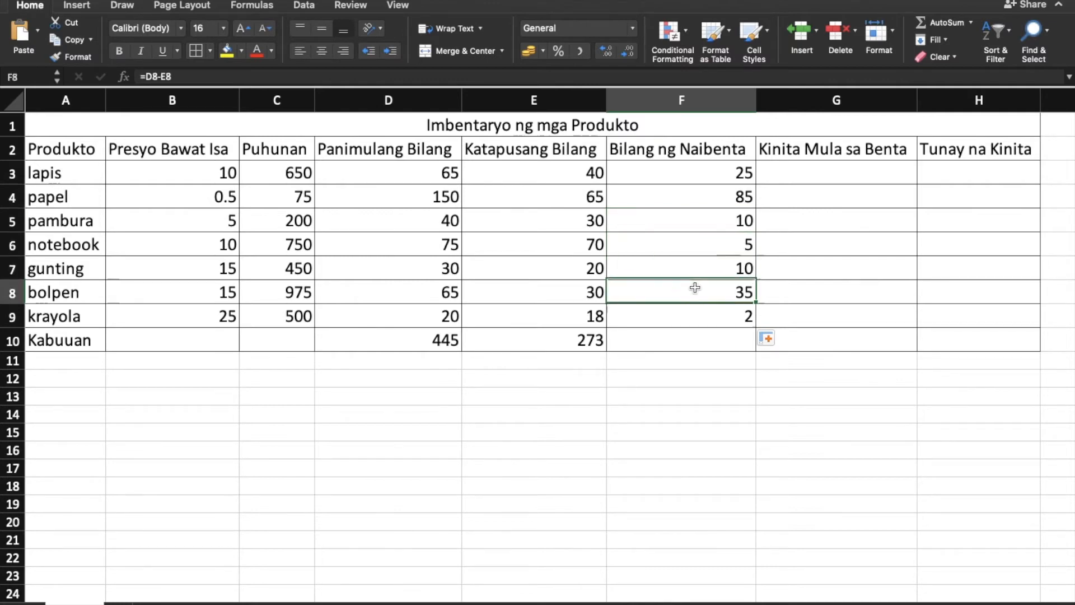
left_click(702, 325)
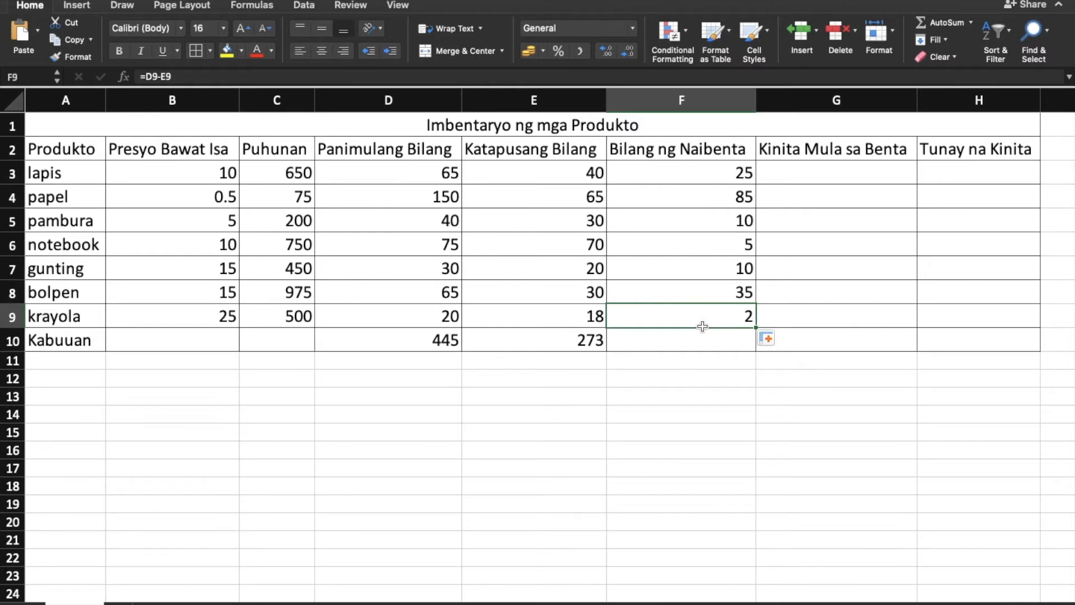
Enter the formula =F3*B3 in G3 to calculate the Kinita Mula sa Benta for lapis.
left_click(842, 105)
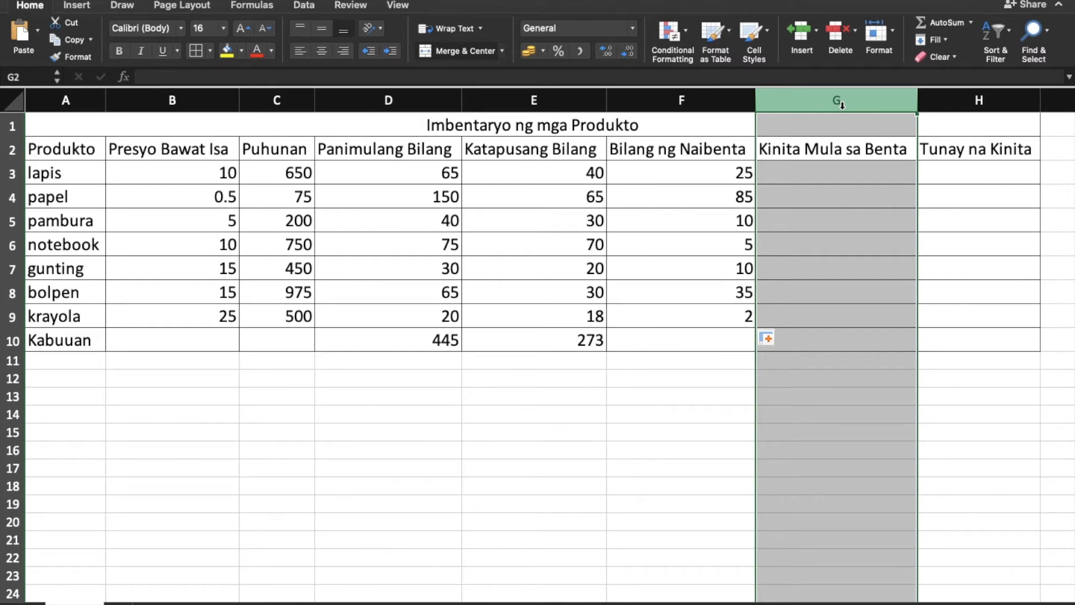
left_click(810, 173)
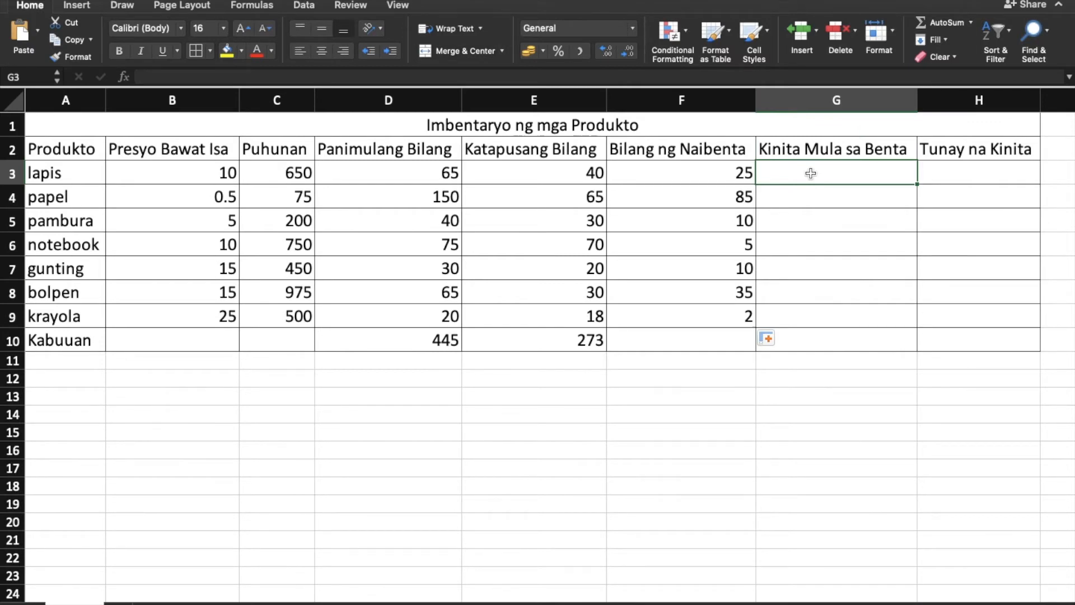
type("=")
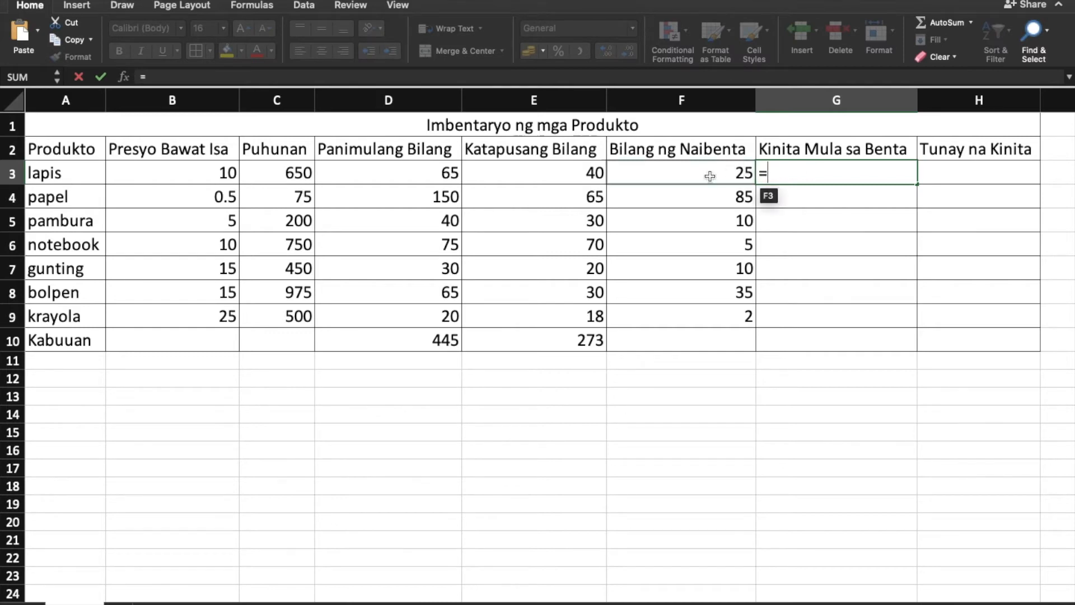
left_click(687, 176)
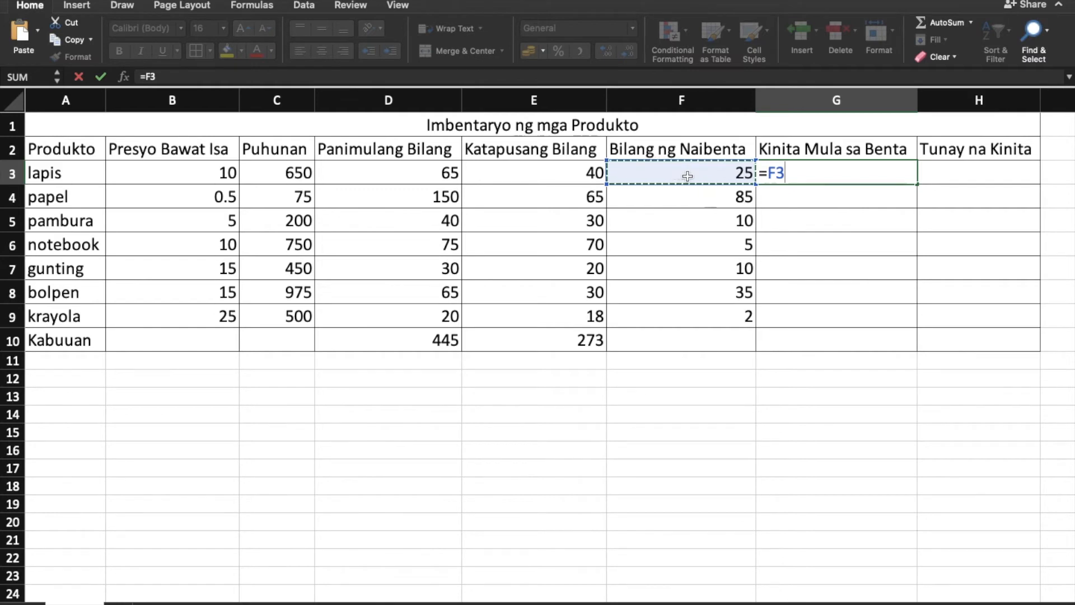
type("*")
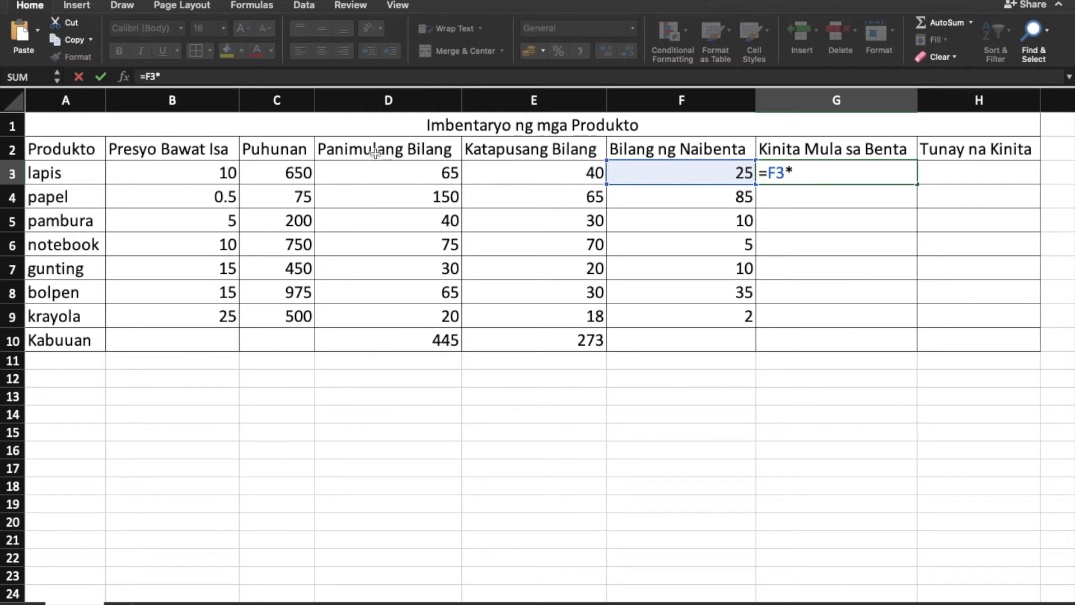
left_click(198, 177)
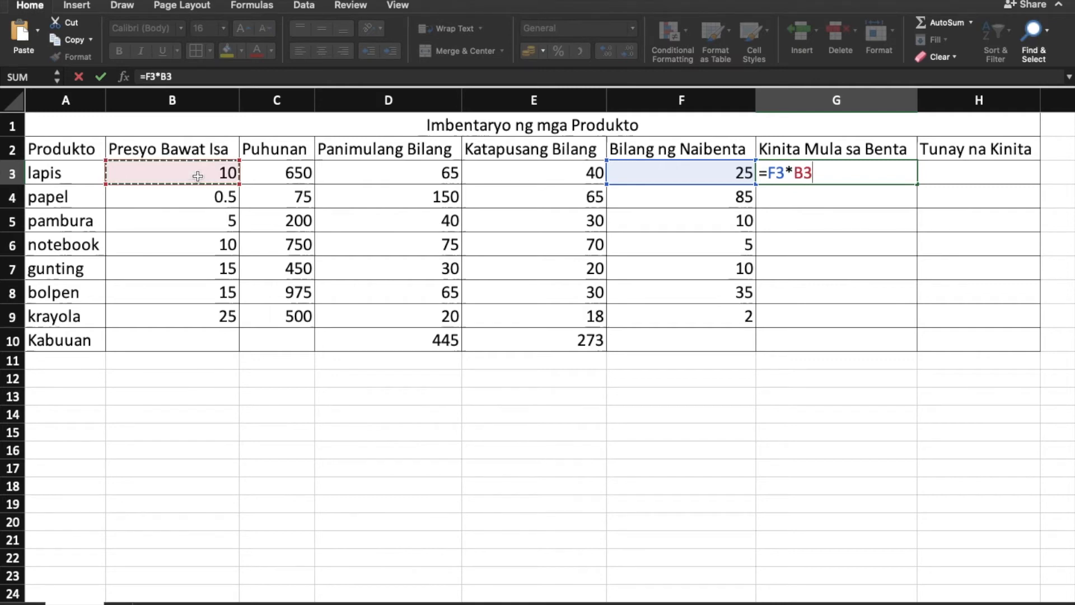
key("Return")
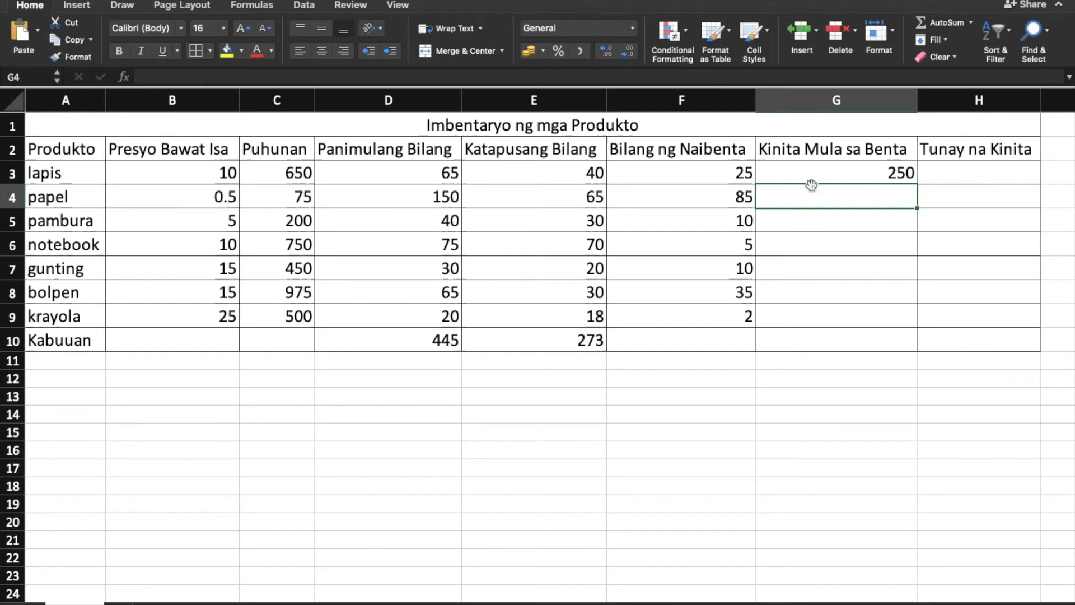
Fill the G3 multiplication formula down through G9 and check the copied formula for gunting.
left_click(877, 167)
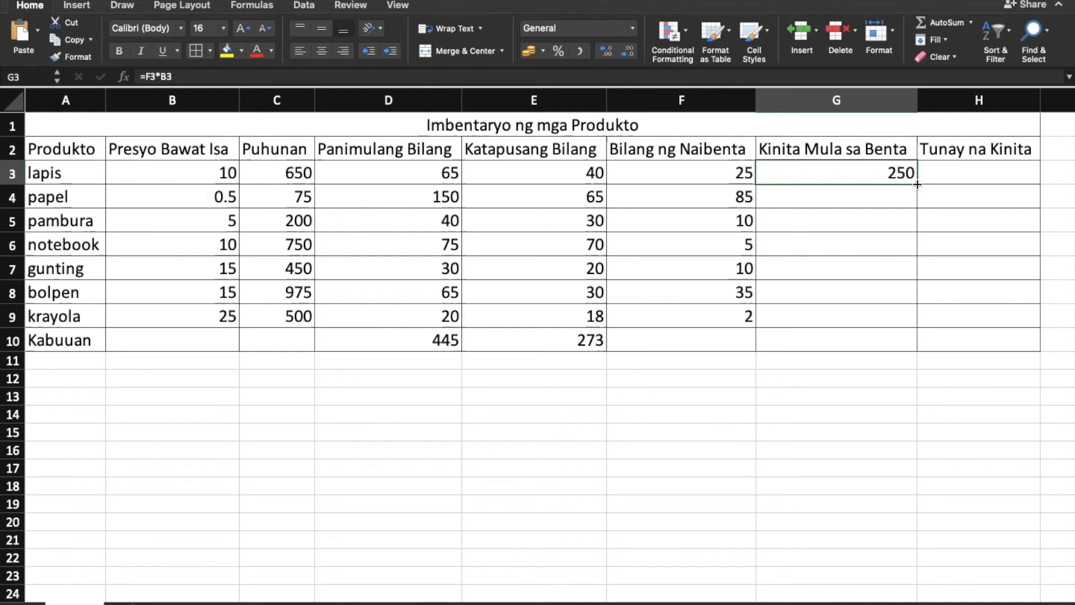
left_click_drag(916, 184, 909, 322)
left_click(847, 270)
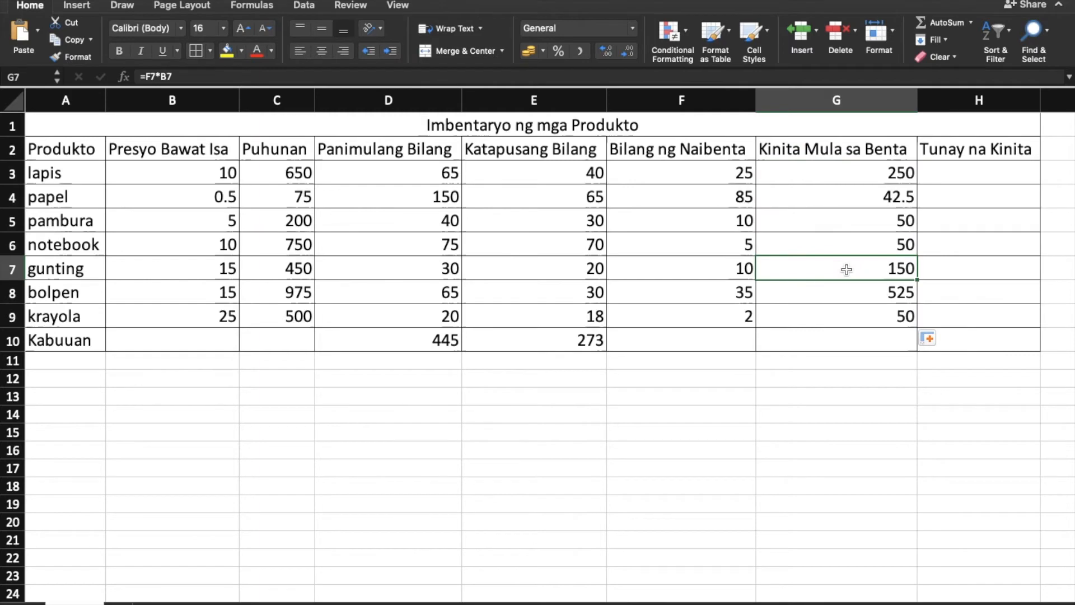
Enter the formula =C3-G3 in H3 to calculate the Tunay na Kinita for lapis.
left_click(972, 102)
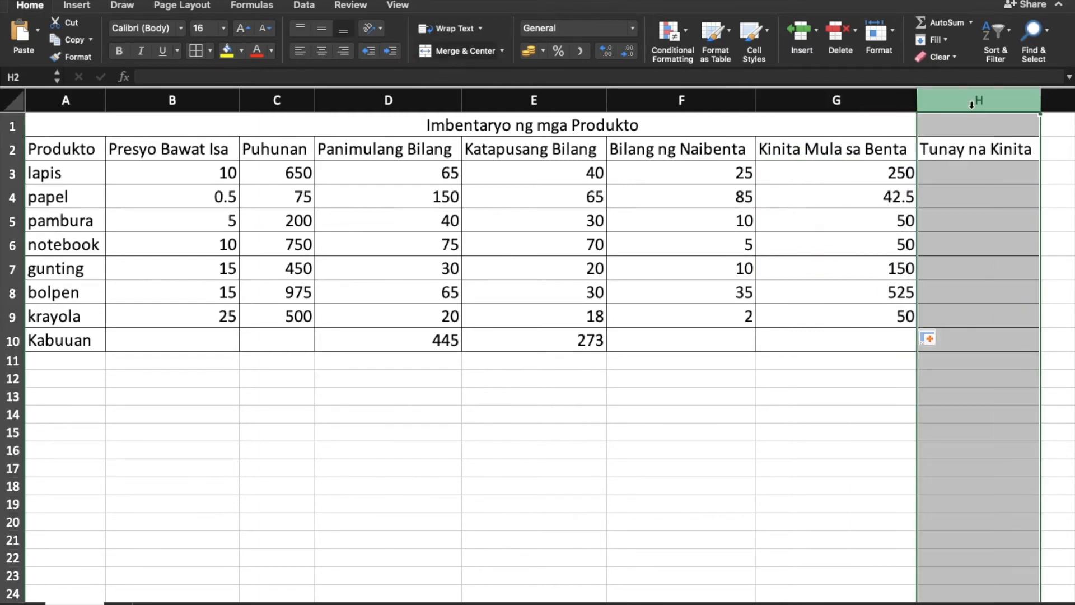
left_click(977, 182)
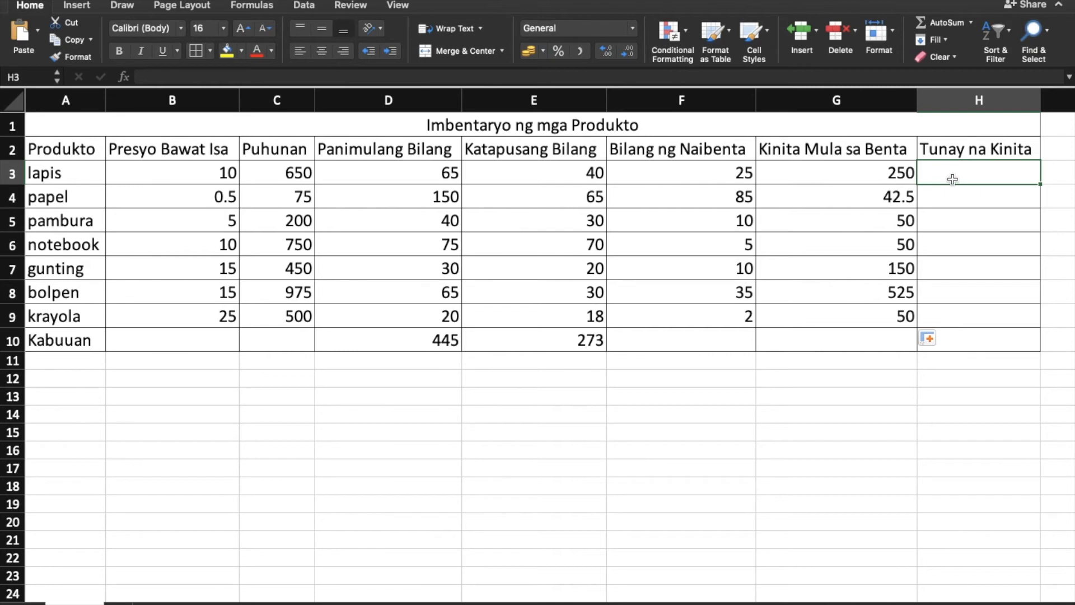
type("=")
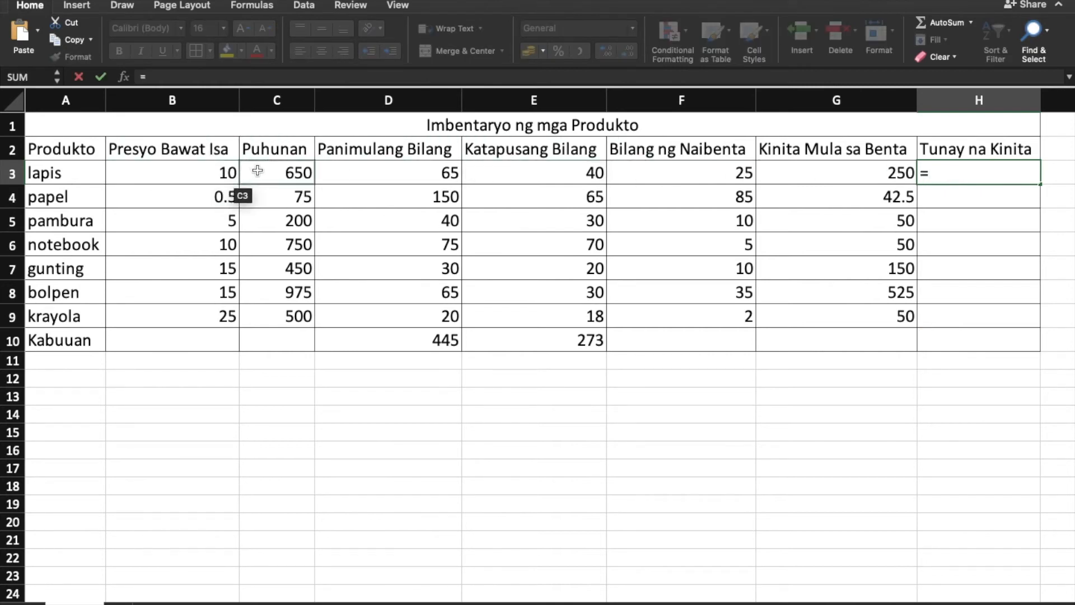
left_click(287, 171)
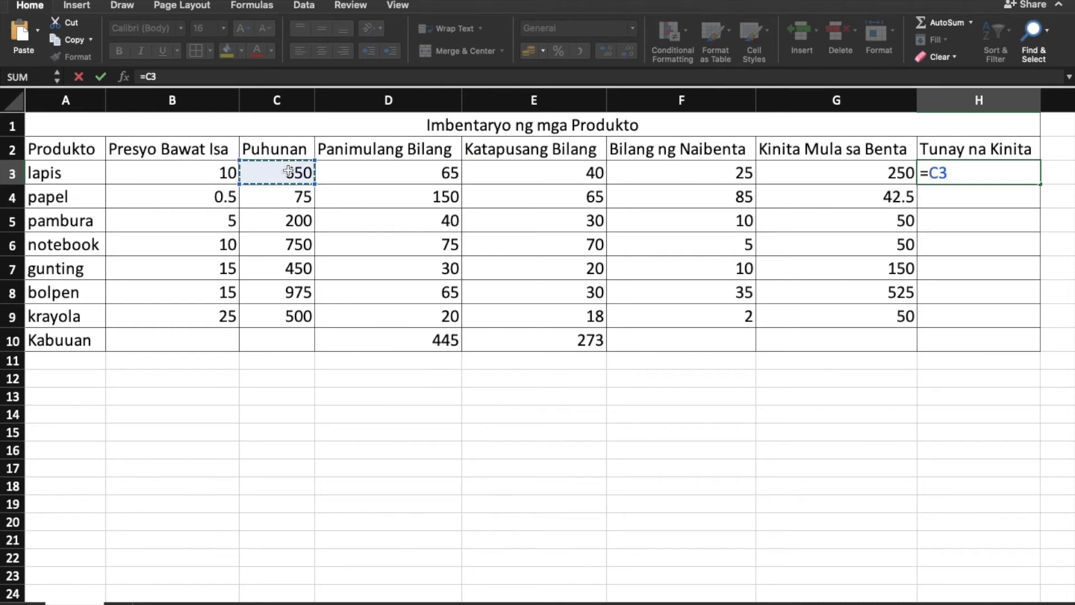
type("-")
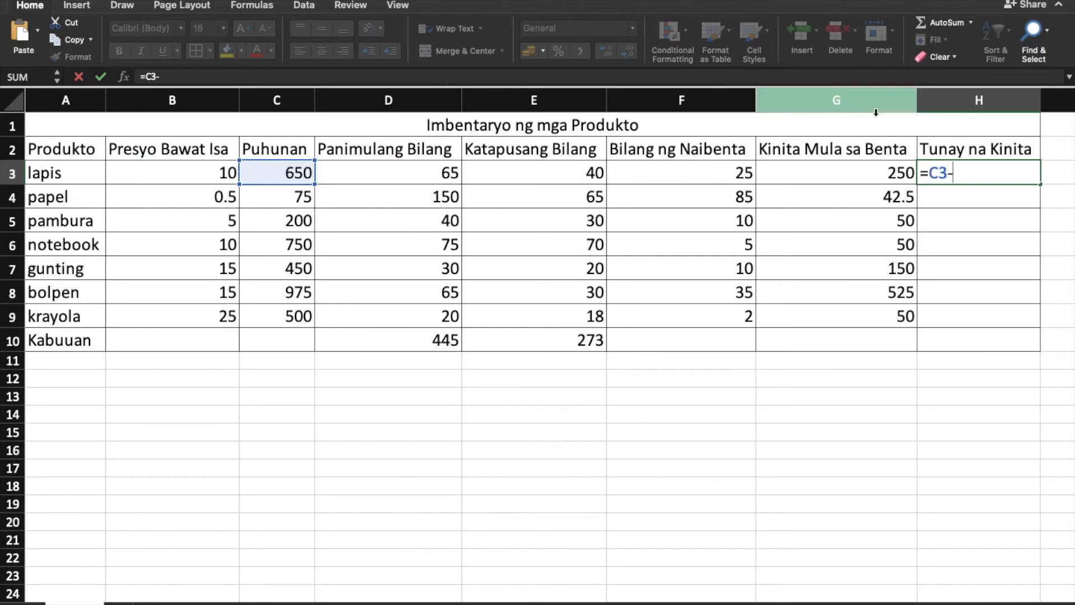
left_click(872, 173)
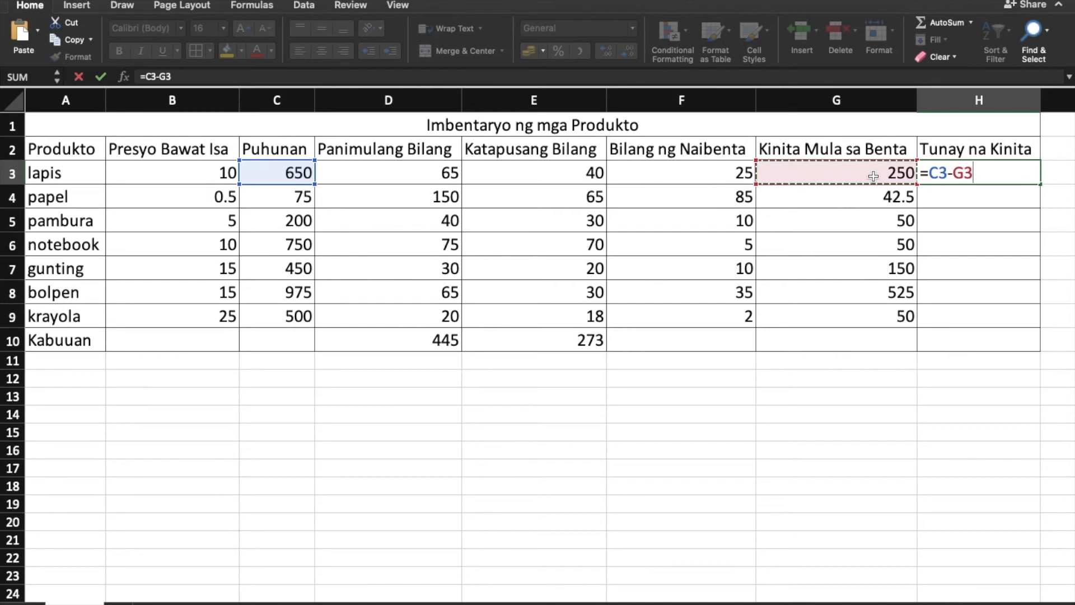
key("Return")
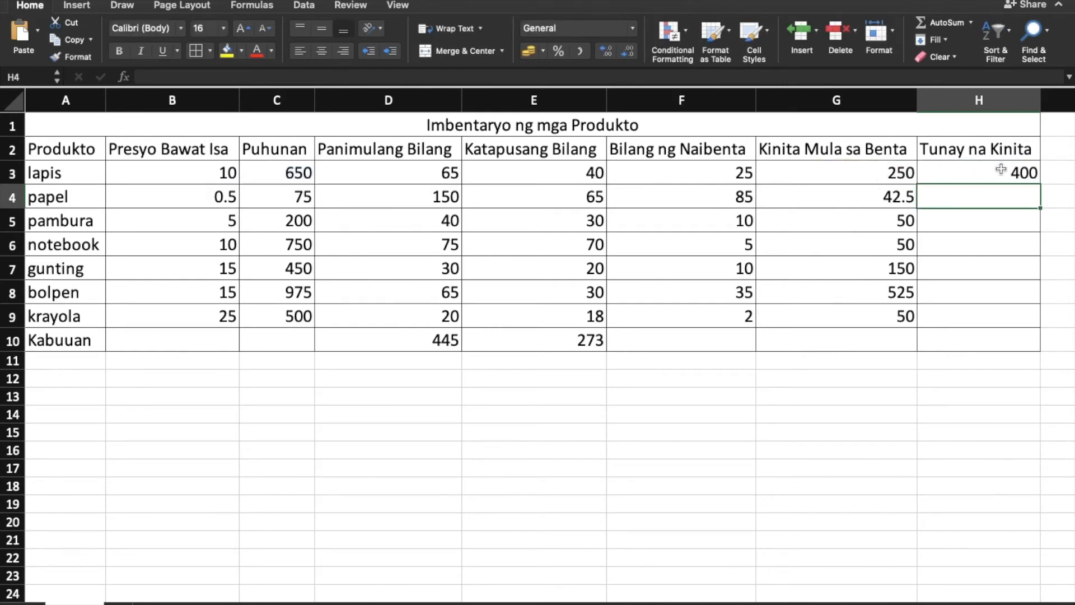
Fill the H3 subtraction formula down through H9 for the remaining products.
left_click(1022, 173)
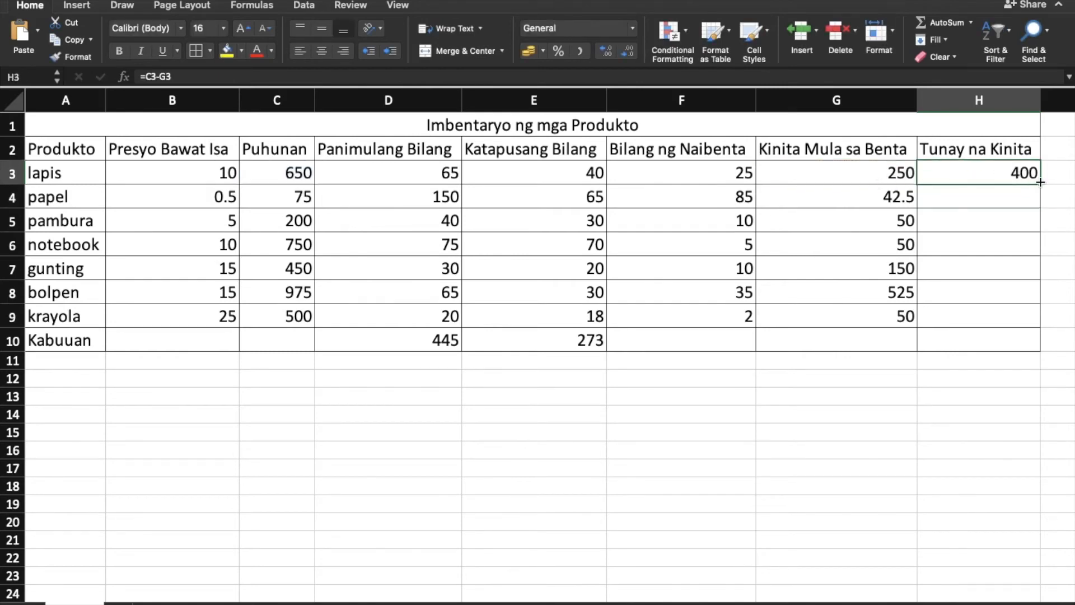
left_click_drag(1040, 182, 1042, 321)
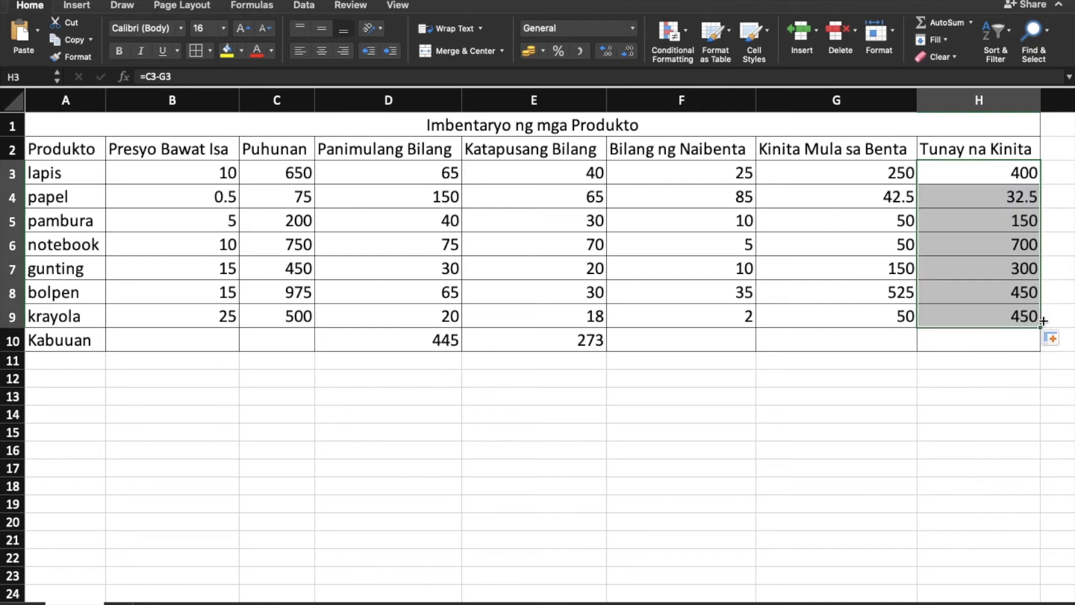
left_click(612, 461)
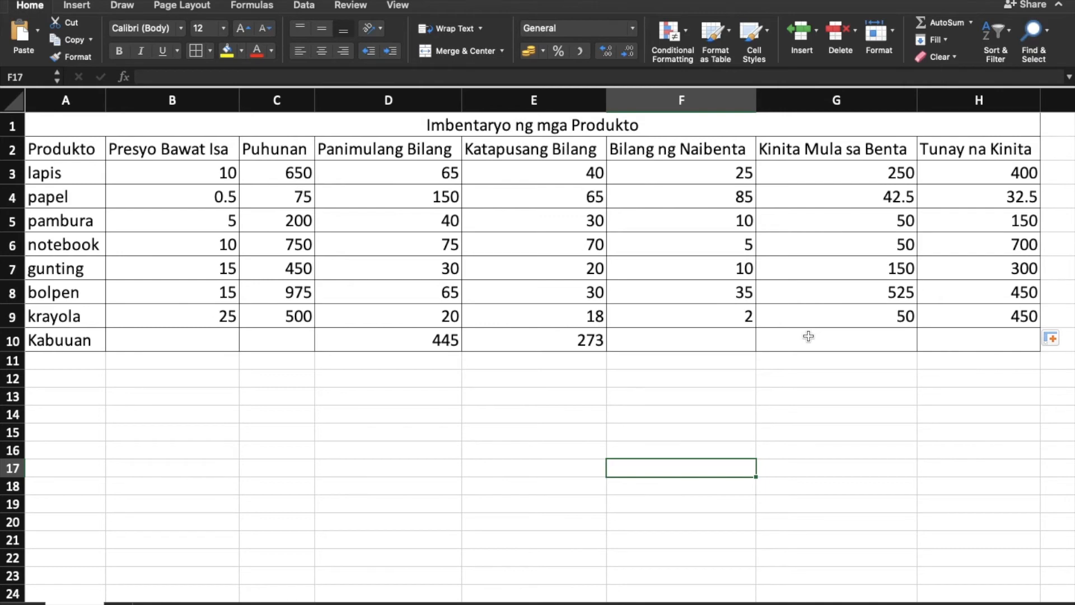
left_click(190, 180)
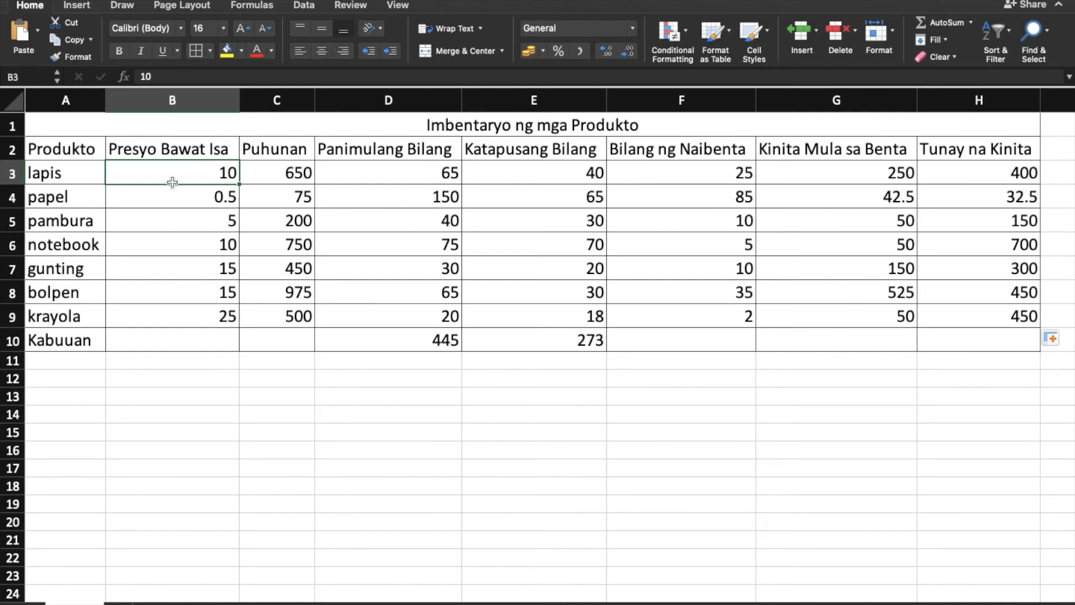
left_click_drag(172, 186, 174, 283)
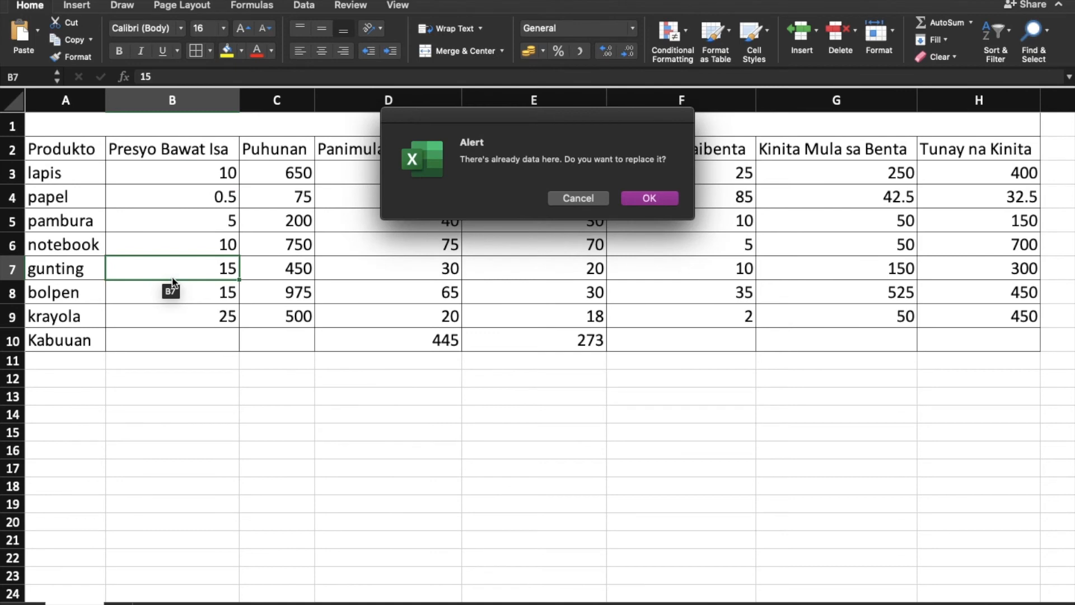
left_click(602, 200)
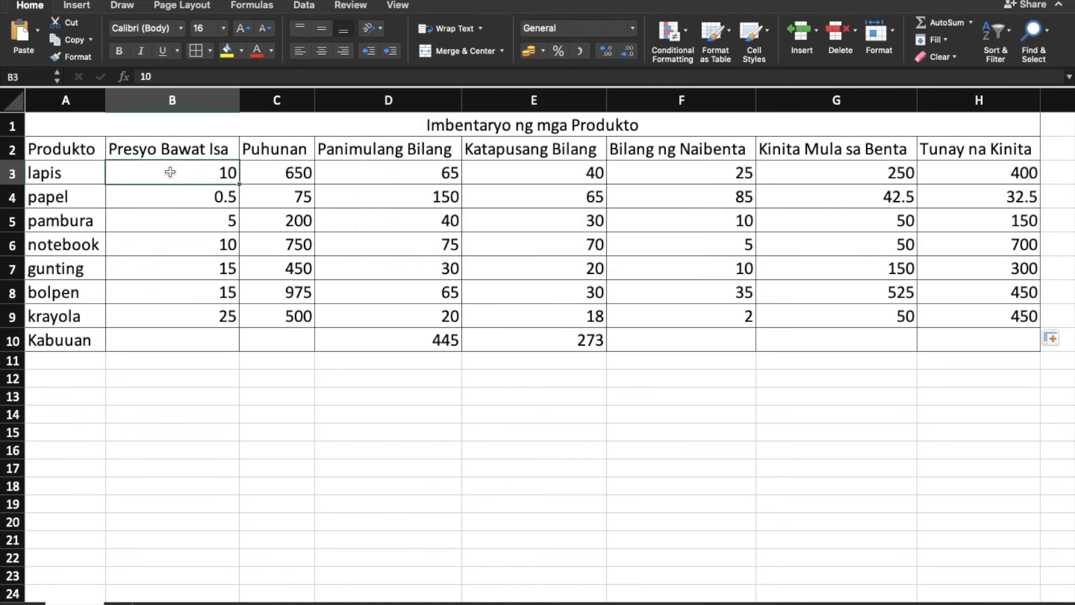
Apply the ₱ English (Philippines) accounting format to the Presyo Bawat Isa values in B3:B9.
left_click_drag(170, 172, 175, 315)
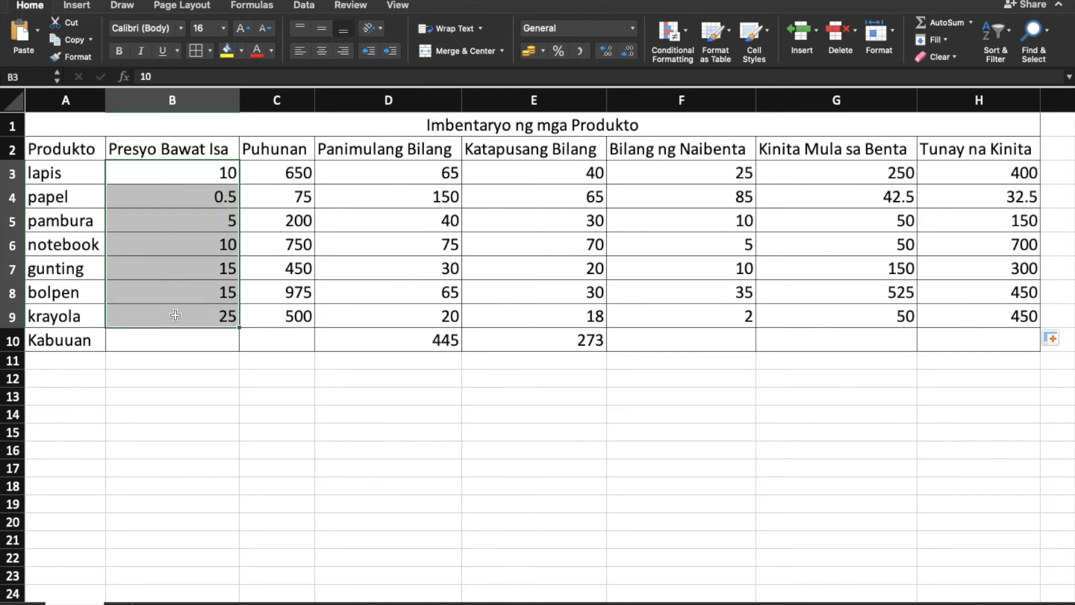
left_click(542, 53)
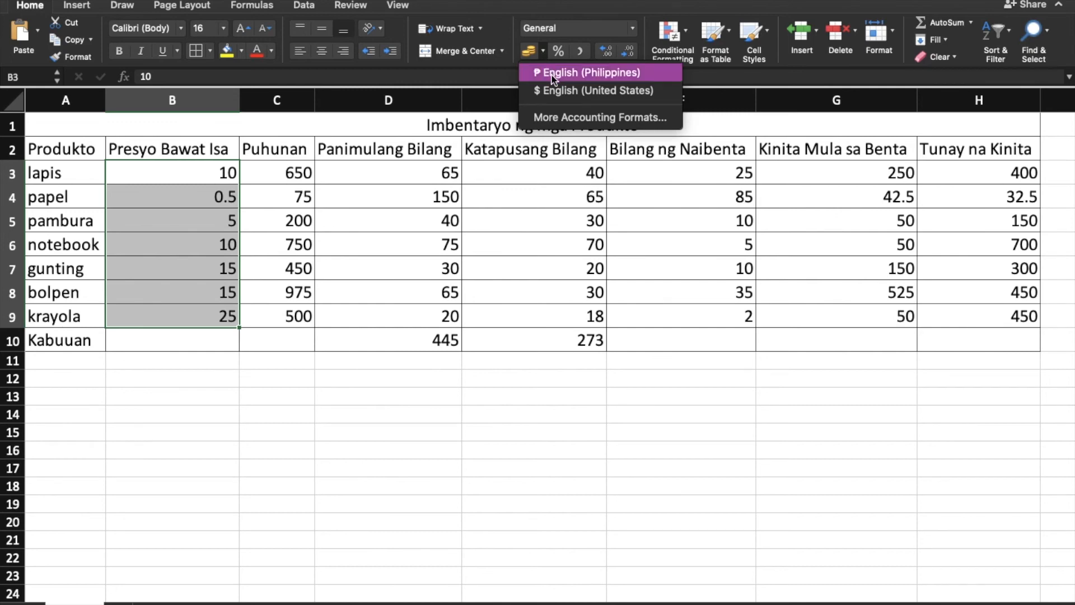
left_click(553, 77)
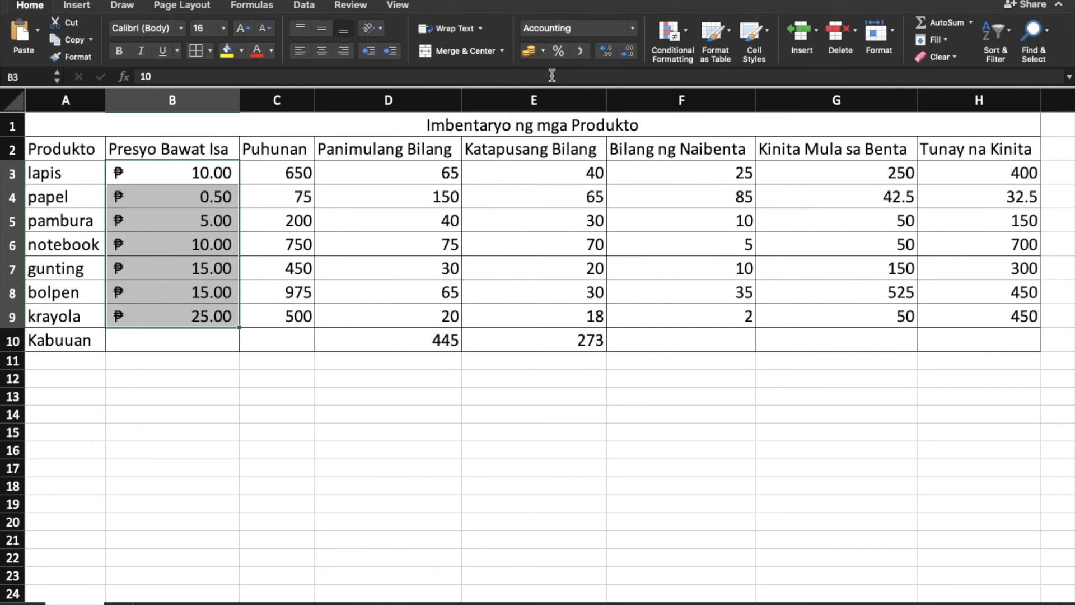
left_click(166, 395)
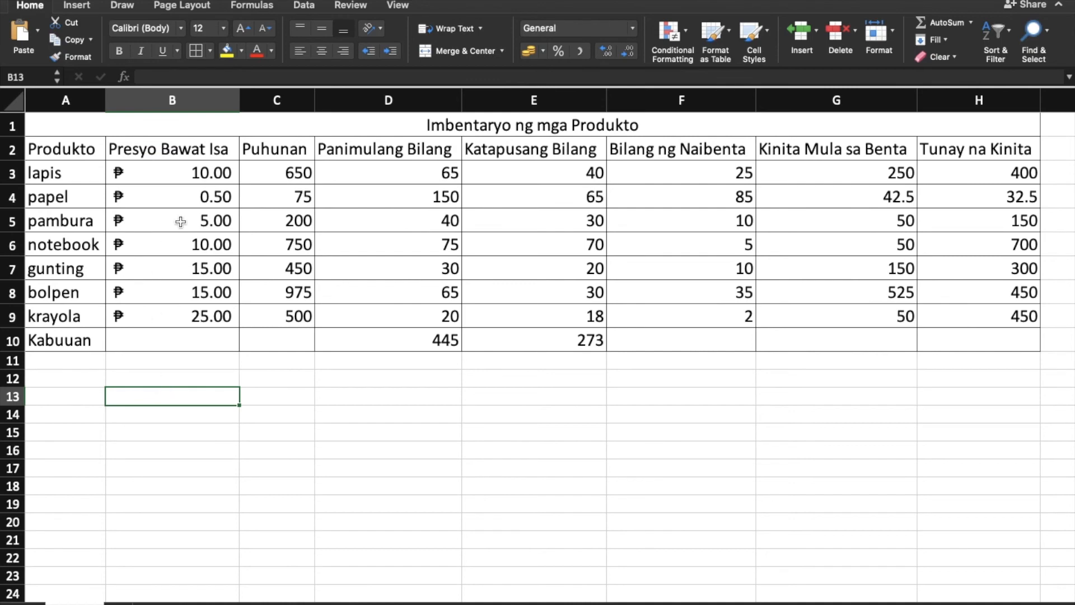
Apply the ₱ English (Philippines) accounting format to the Puhunan values in C3:C9.
left_click(263, 172)
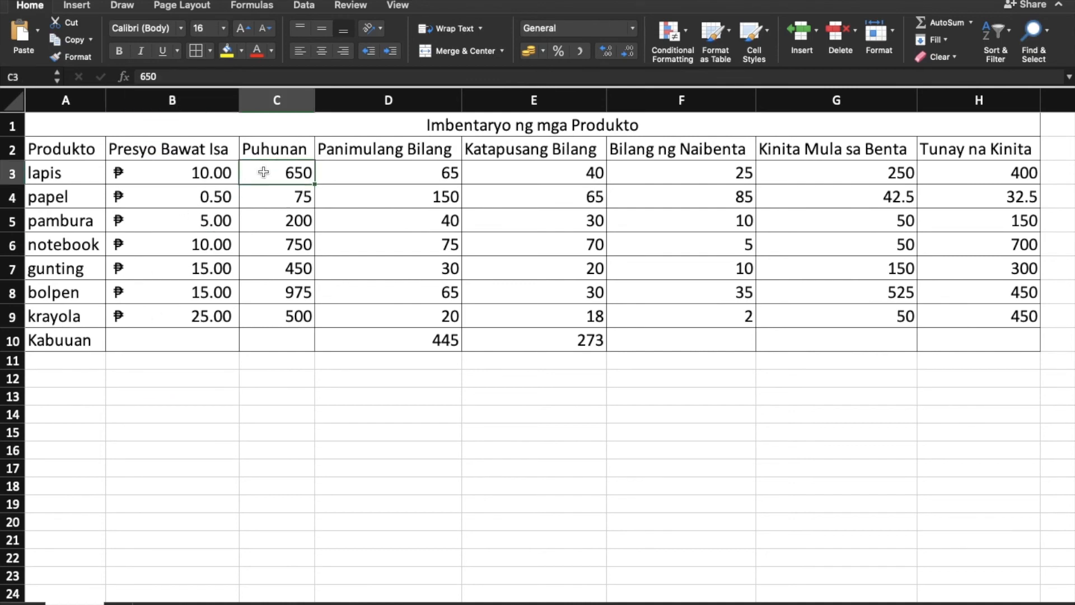
left_click_drag(263, 172, 263, 316)
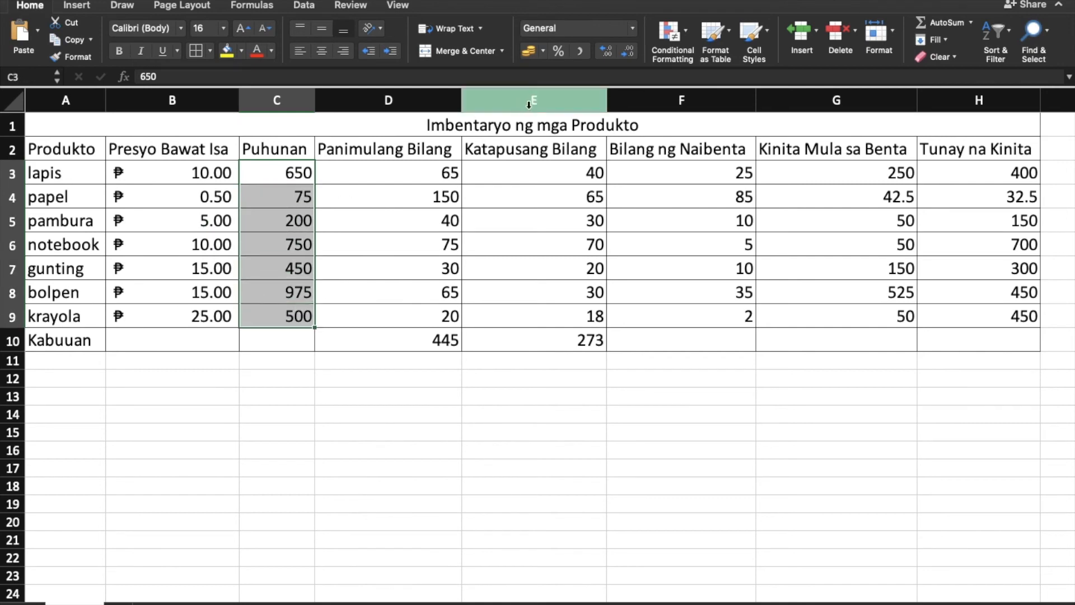
left_click(541, 55)
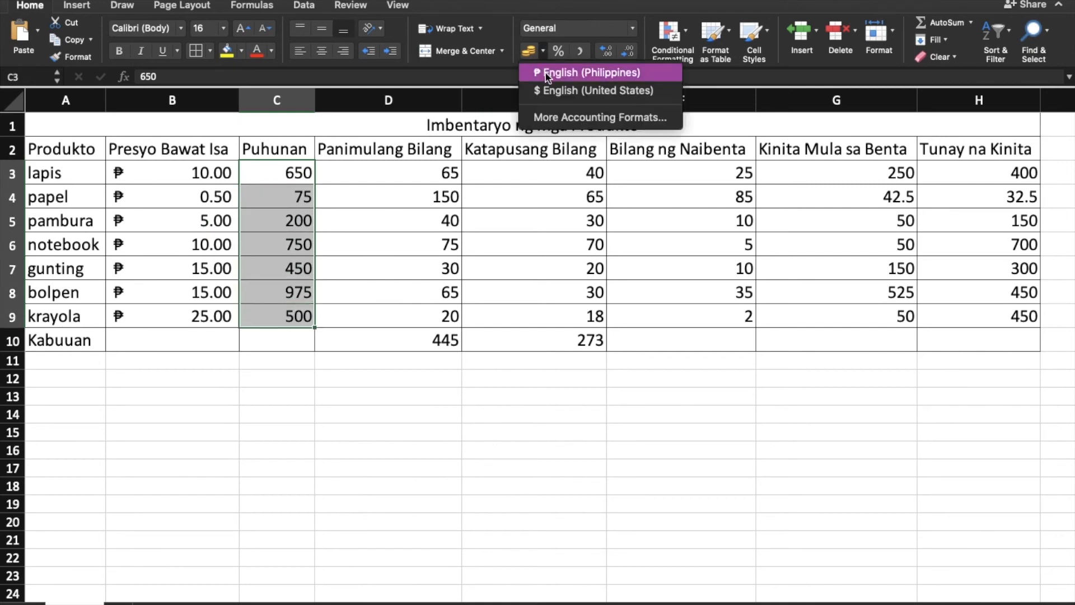
left_click(546, 73)
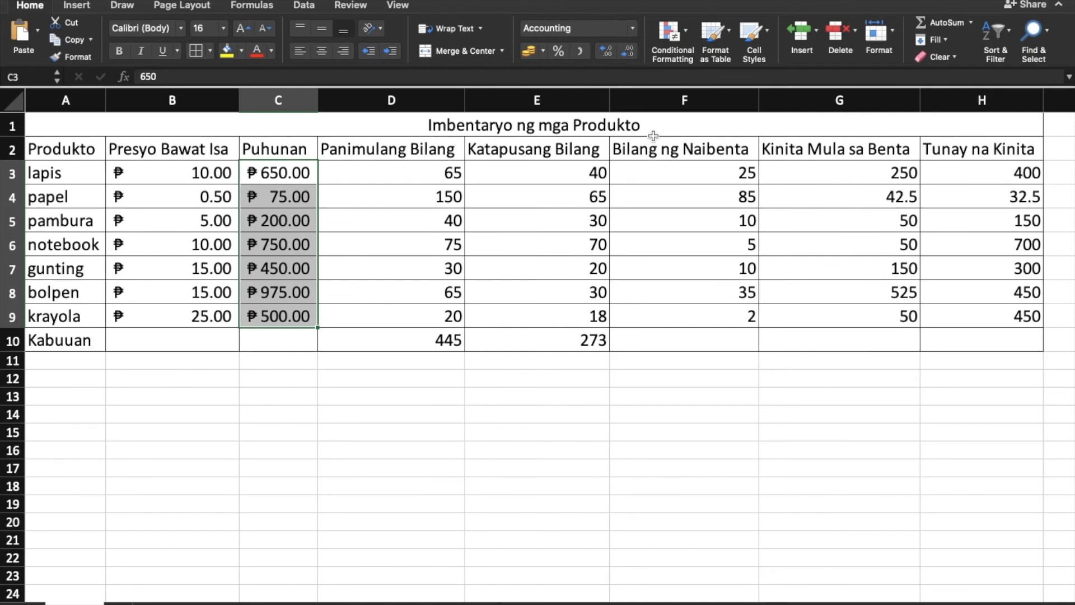
Apply the peso accounting format to the Kinita Mula sa Benta values in G3:G9 and the Tunay na Kinita values in H3:H9.
left_click(876, 176)
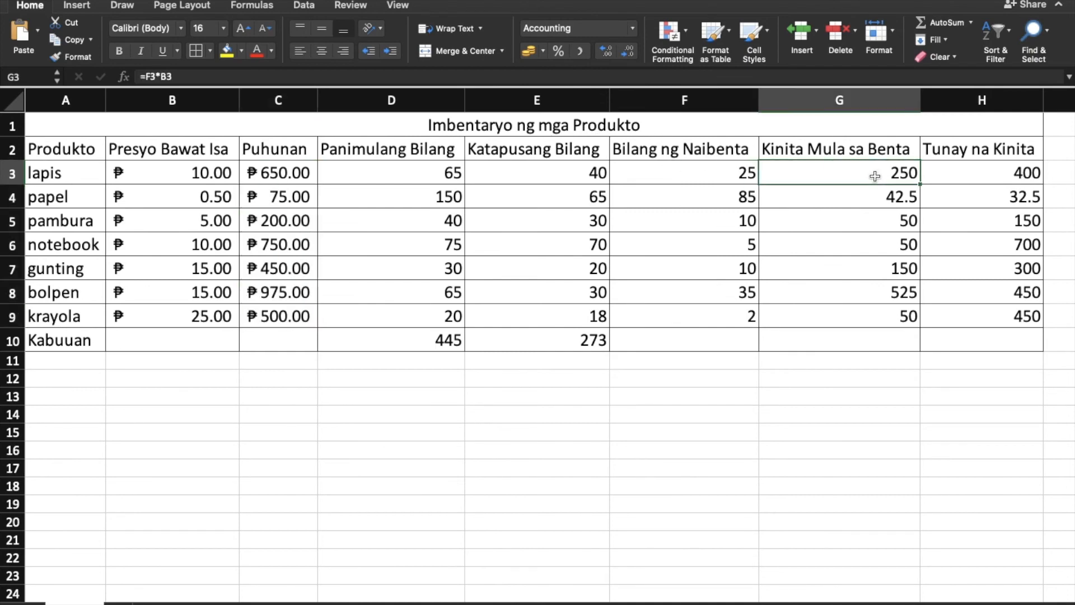
left_click_drag(876, 176, 857, 314)
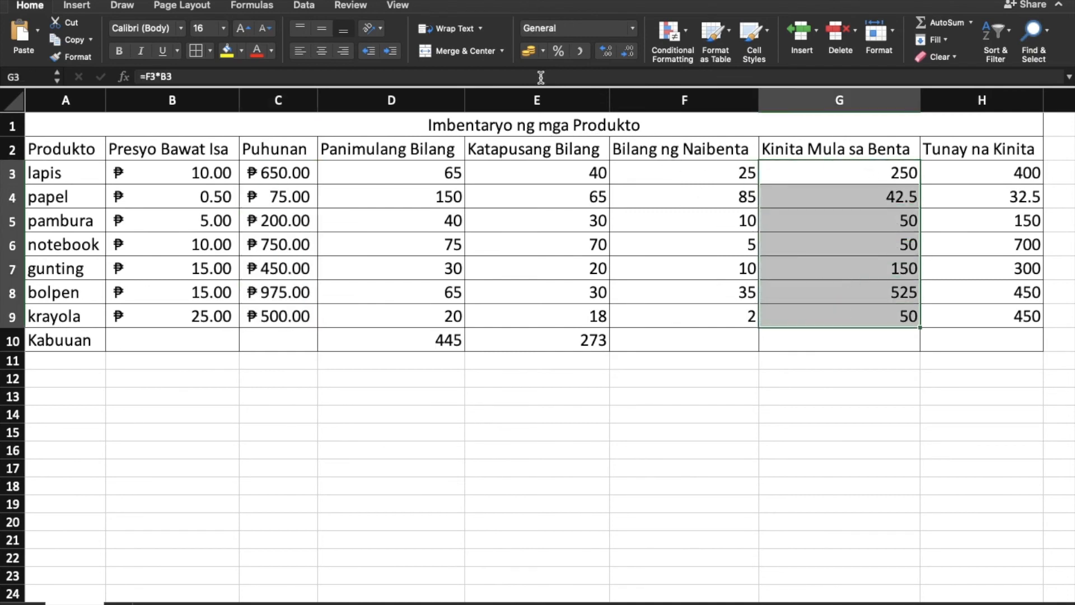
left_click(529, 51)
left_click_drag(1002, 173, 994, 309)
left_click(528, 51)
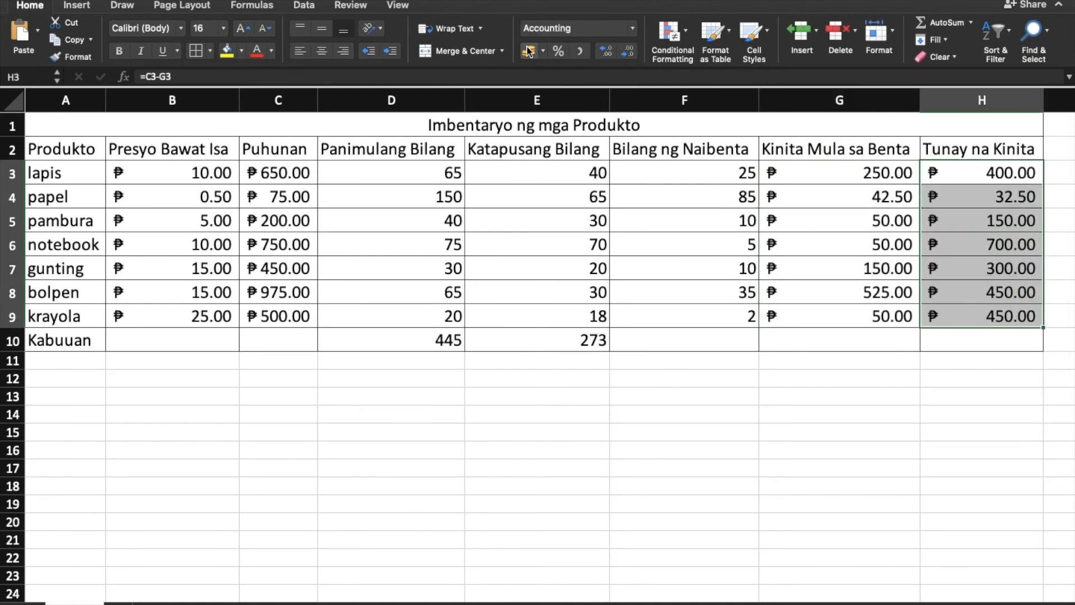
left_click(816, 499)
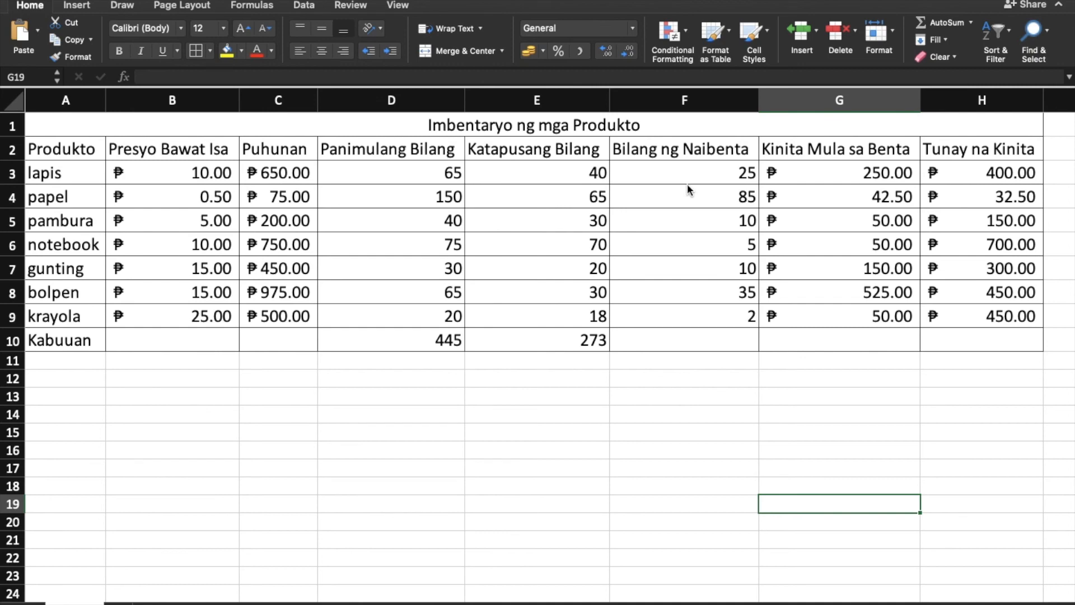
Save the workbook to the Desktop as Imbentaryo in Excel Workbook (.xlsx) format.
key("super+s")
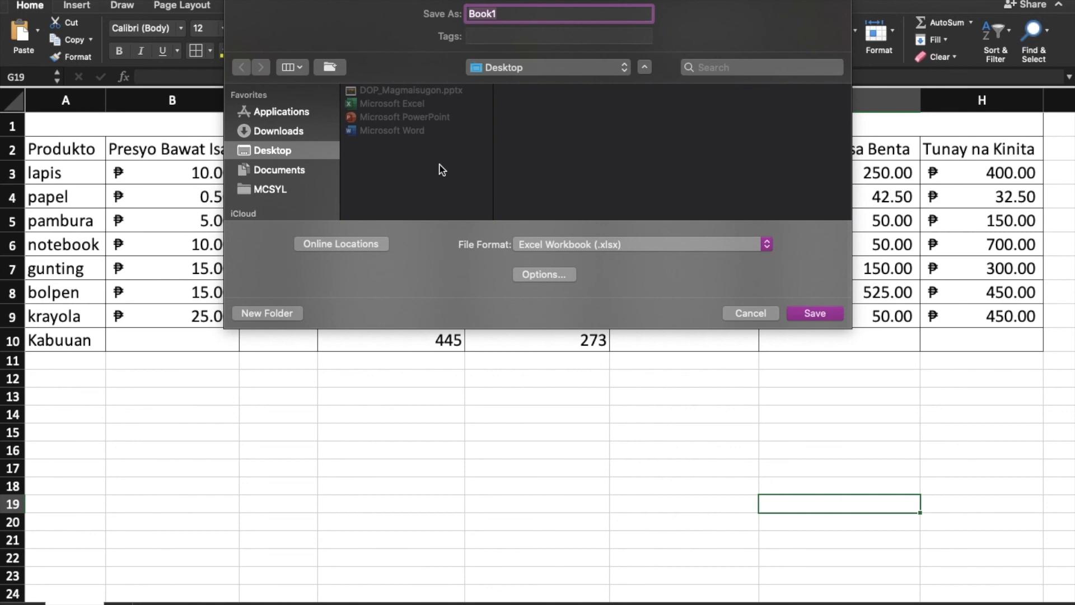
type("Imbentaryo")
left_click(810, 313)
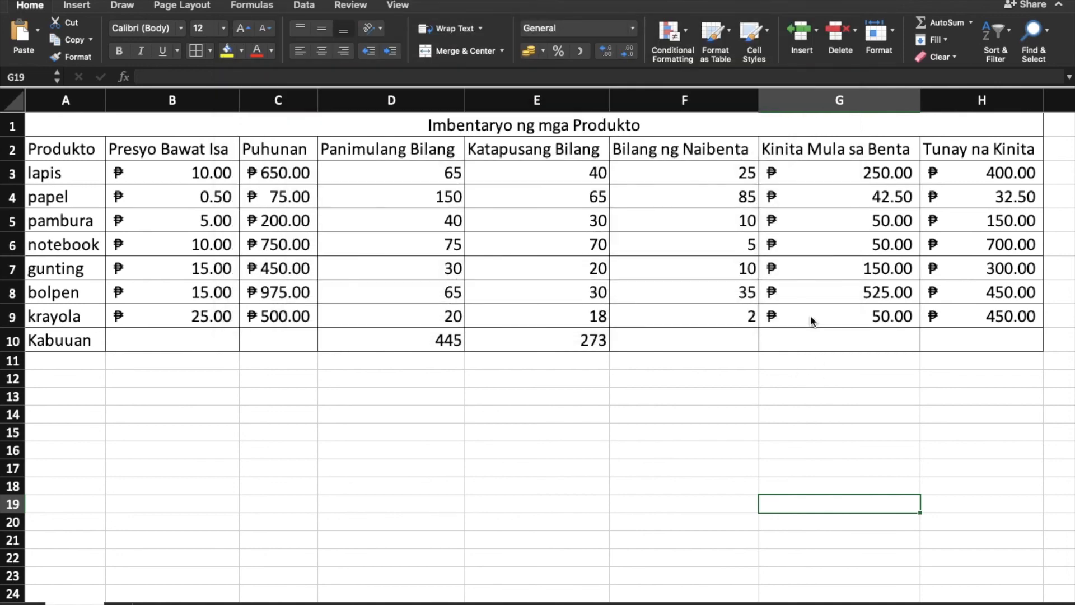